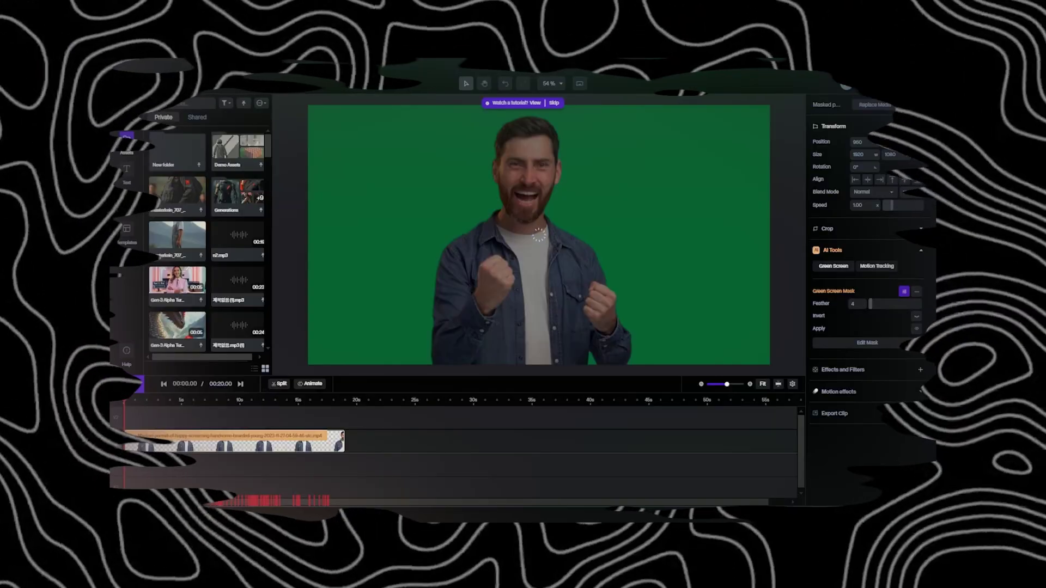
Step: Play the green-screen clip preview, then go to the Runway Home dashboard
key(space)
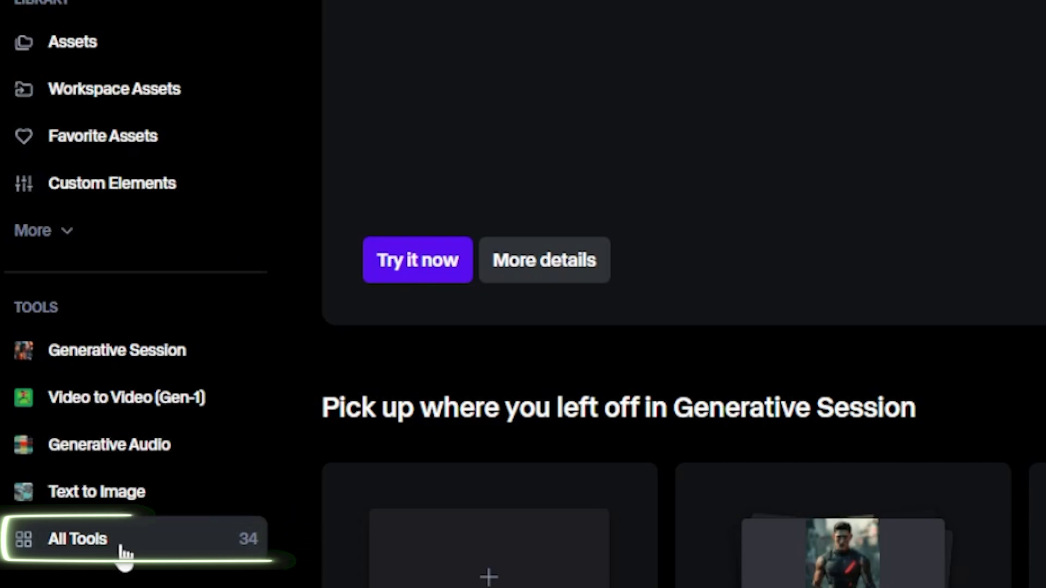
Step: Start an untitled Green Screen project from the Remove Background card in All Tools
click(124, 548)
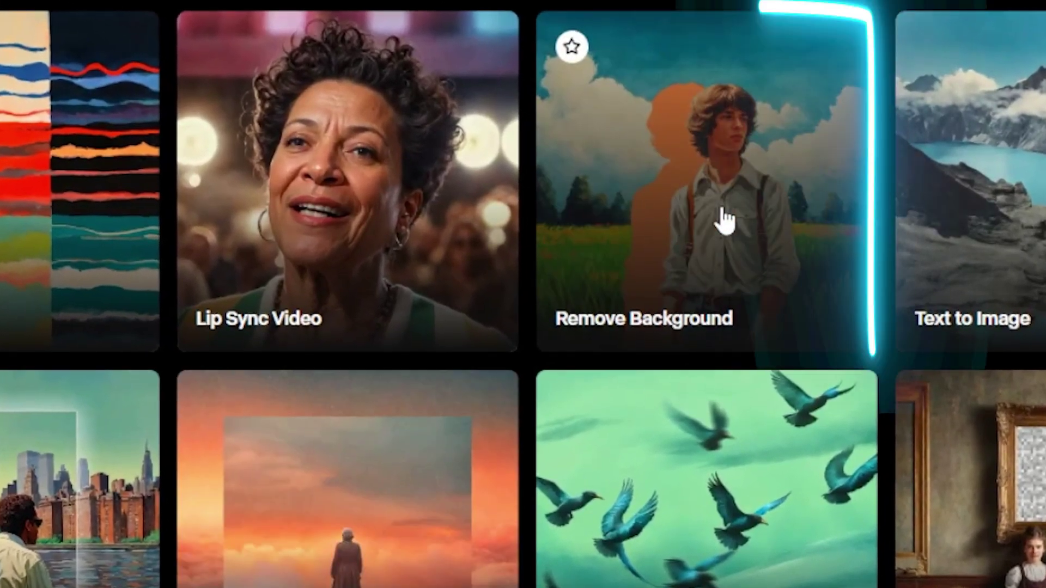
click(724, 221)
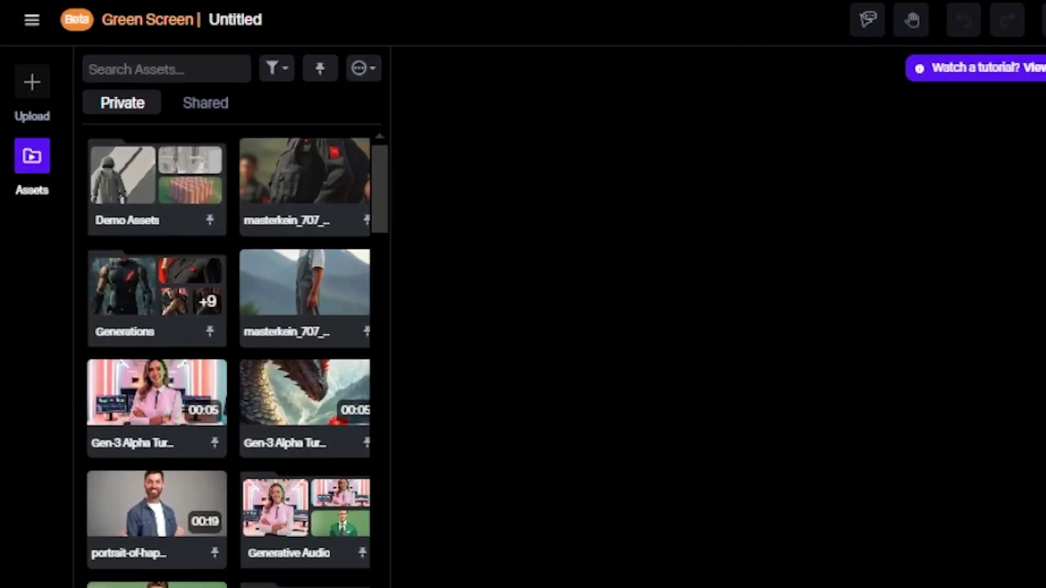
Step: Skip uploading and drag the portrait-of-happy video from Assets onto the timeline
click(42, 90)
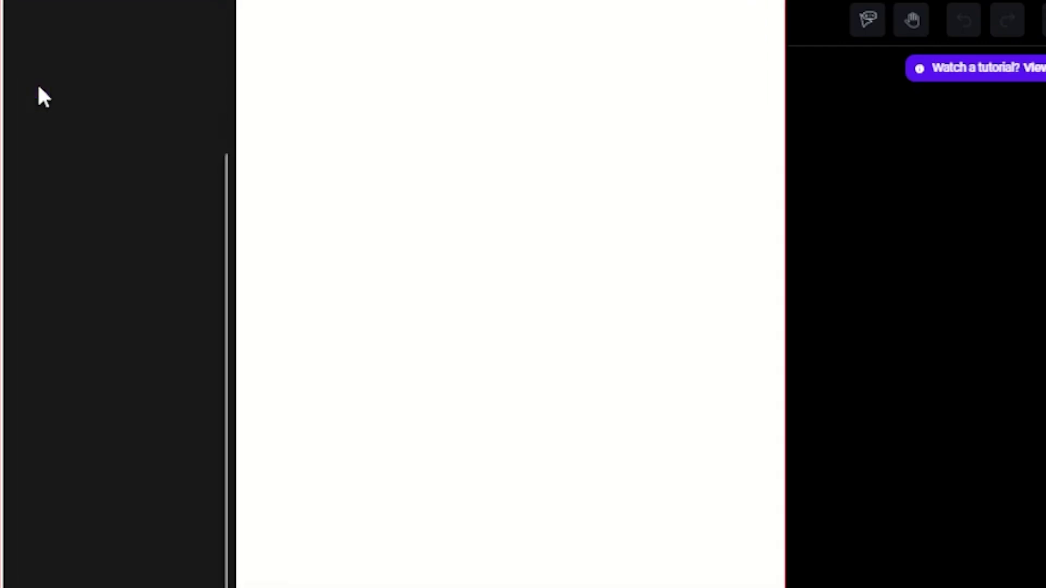
key(Escape)
click(37, 191)
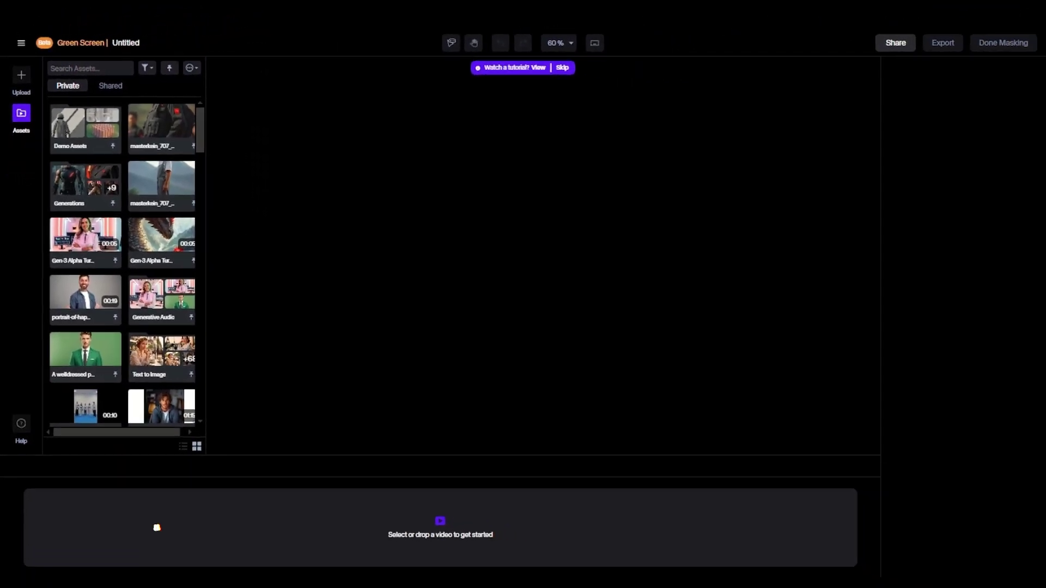
drag(86, 295, 316, 517)
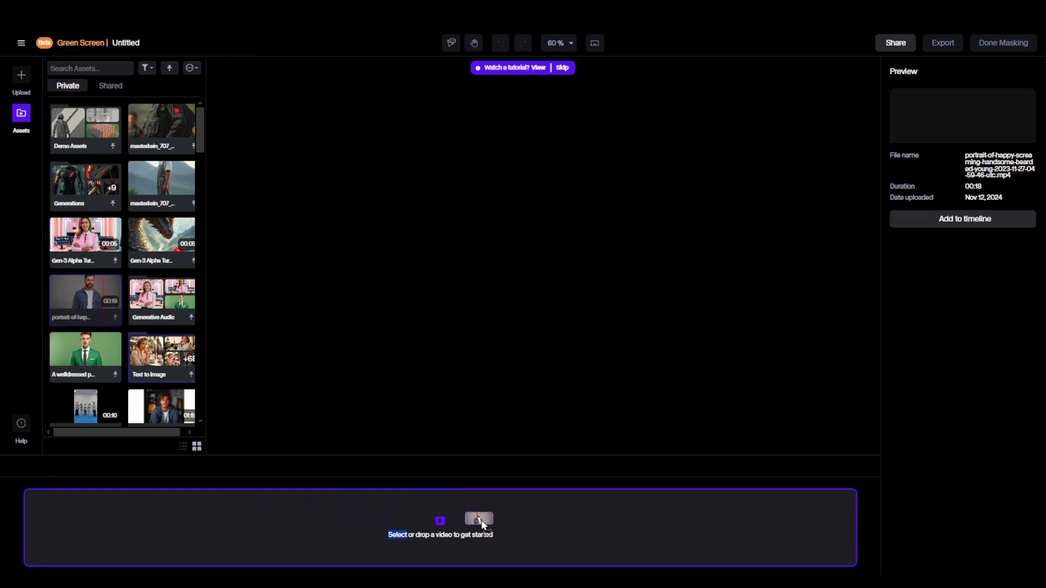
drag(481, 521, 452, 545)
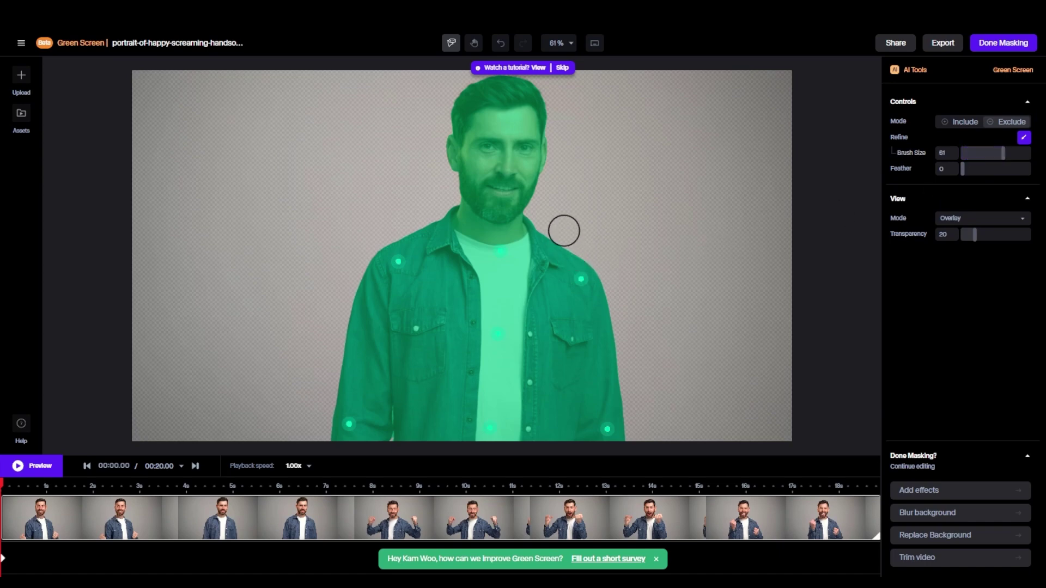
Step: Restore the shirt in the mask with Exclude then Include refine strokes, and set feather to 25
mouse_move(533, 287)
mouse_down()
mouse_move(514, 341)
mouse_move(516, 290)
mouse_move(505, 358)
mouse_up()
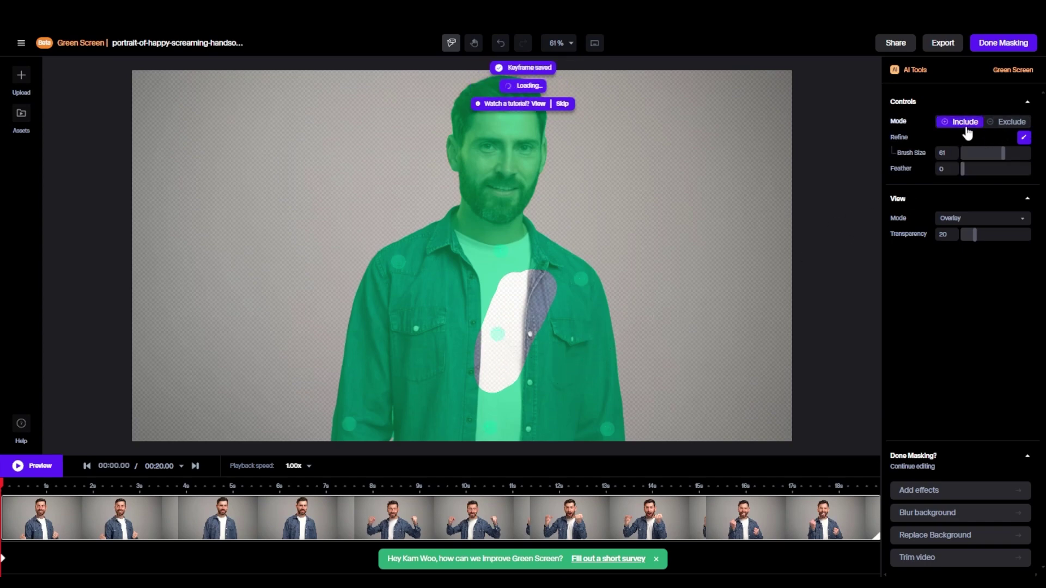
mouse_move(519, 295)
mouse_down()
mouse_move(479, 377)
mouse_move(508, 304)
mouse_move(534, 277)
mouse_move(546, 298)
mouse_move(511, 383)
mouse_up()
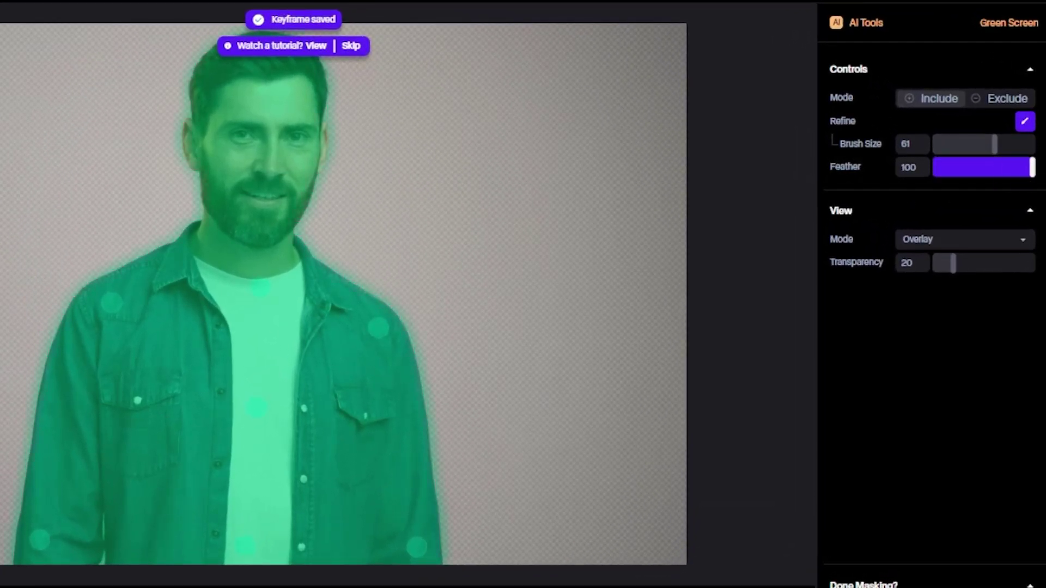
drag(1031, 168, 983, 195)
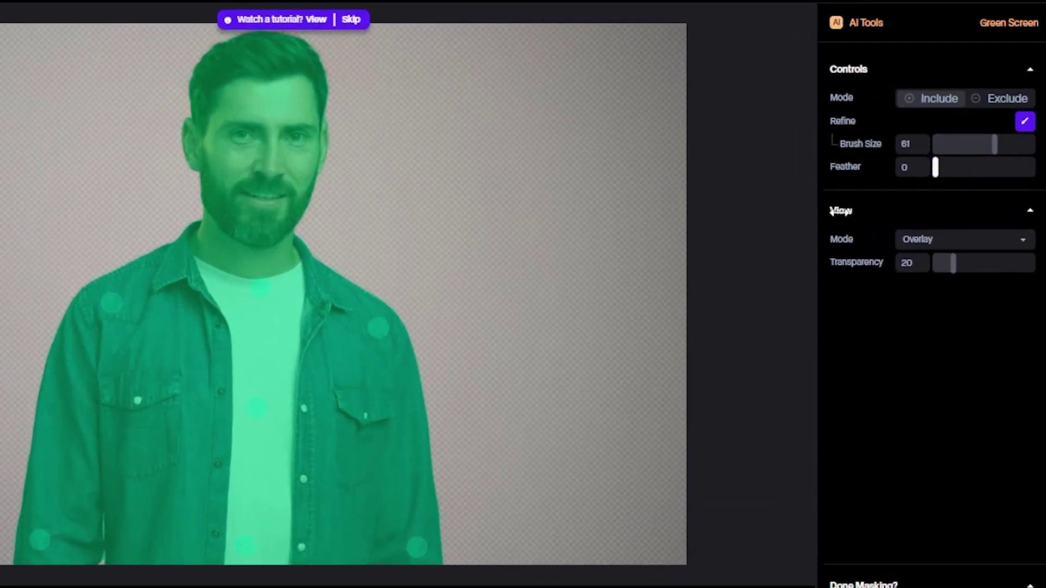
drag(928, 192, 966, 172)
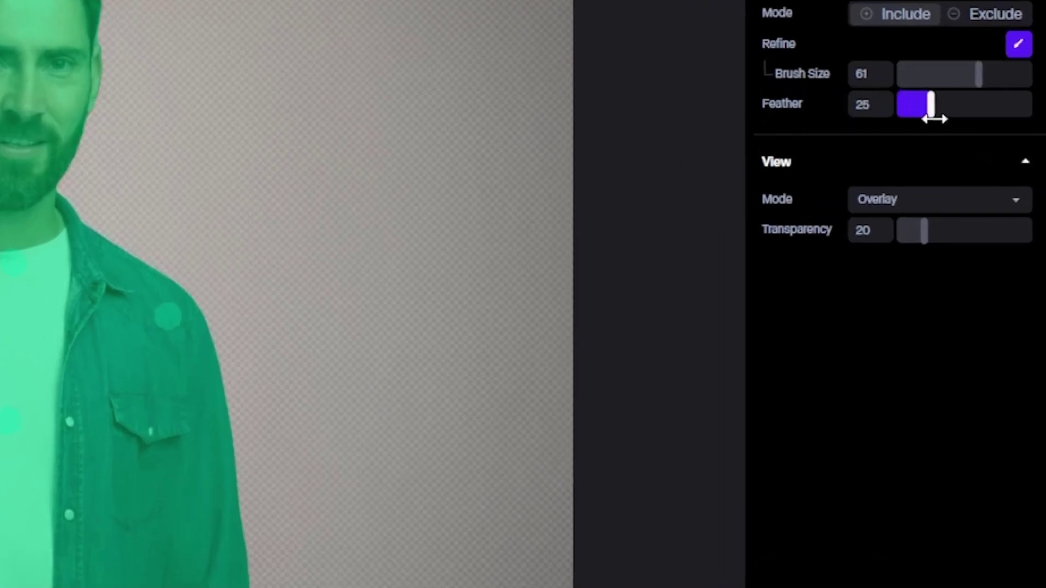
Step: Raise the mask overlay transparency to 100 and switch View Mode to Preview
click(867, 85)
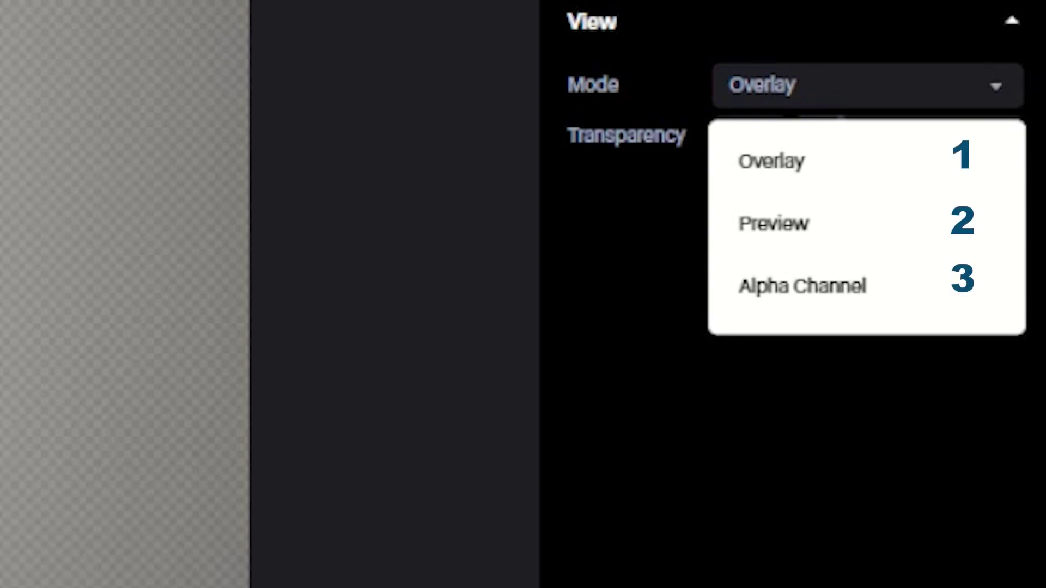
key(Escape)
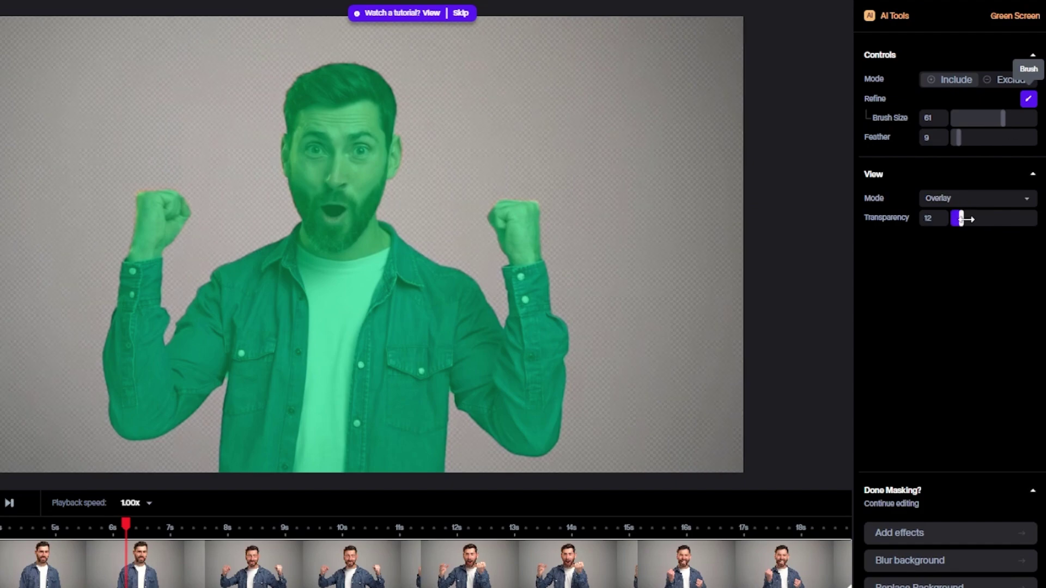
mouse_move(962, 218)
mouse_down()
mouse_move(1035, 218)
mouse_move(957, 219)
mouse_up()
click(975, 198)
click(966, 251)
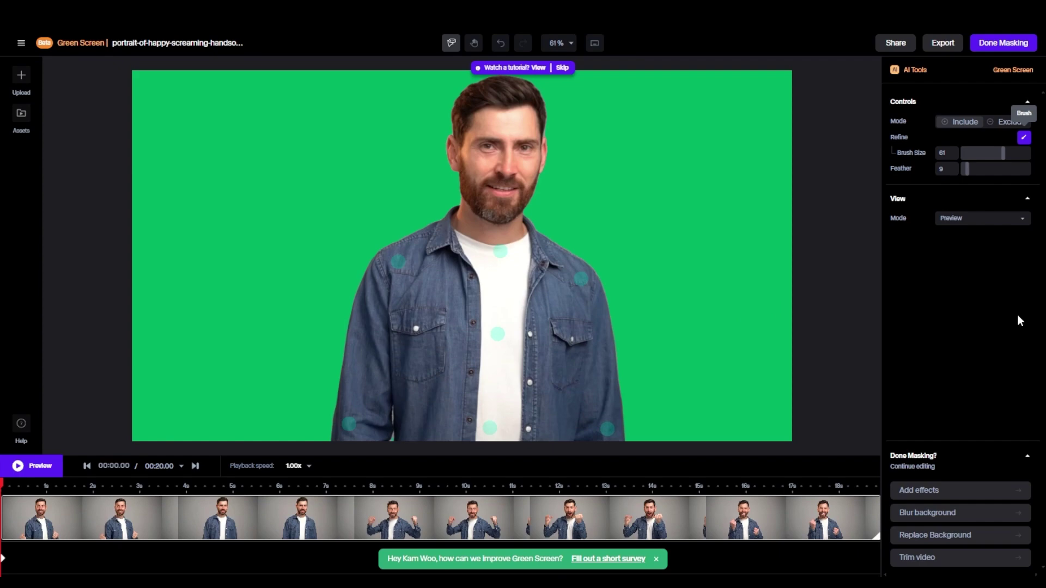
Step: Scrub to about 9 seconds and switch View Mode to Alpha Channel
click(999, 221)
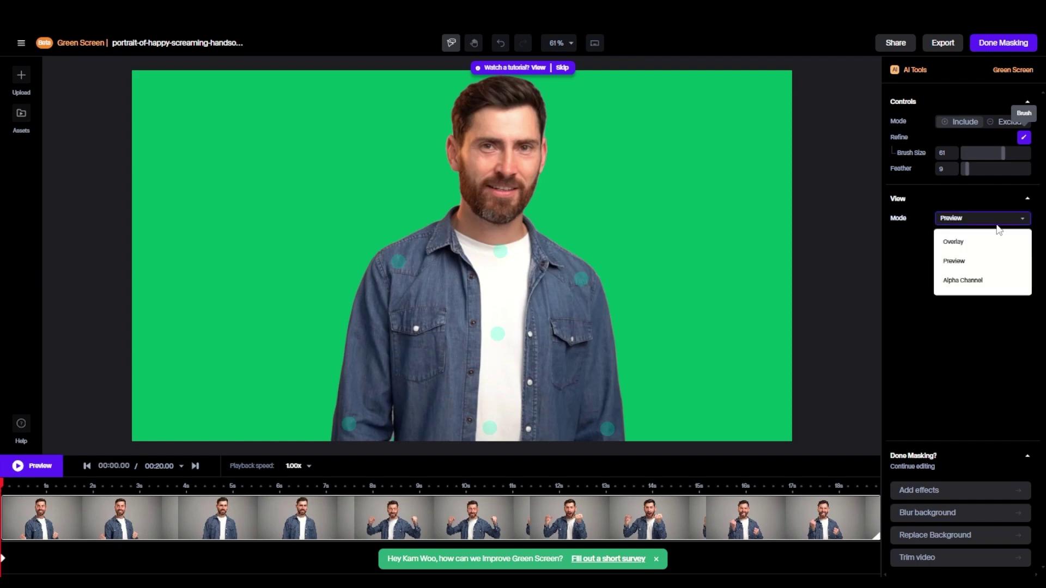
click(979, 267)
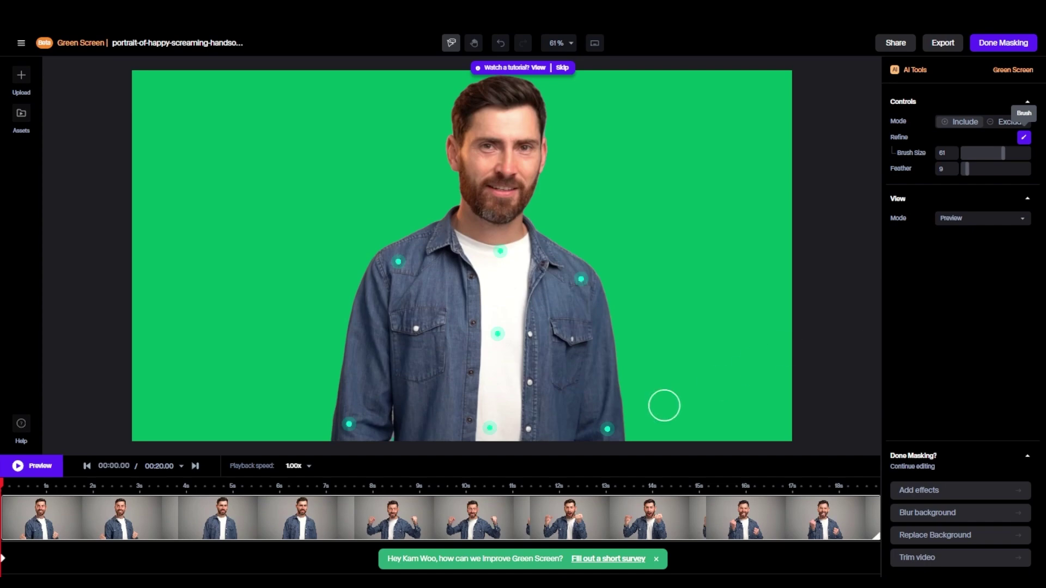
click(425, 481)
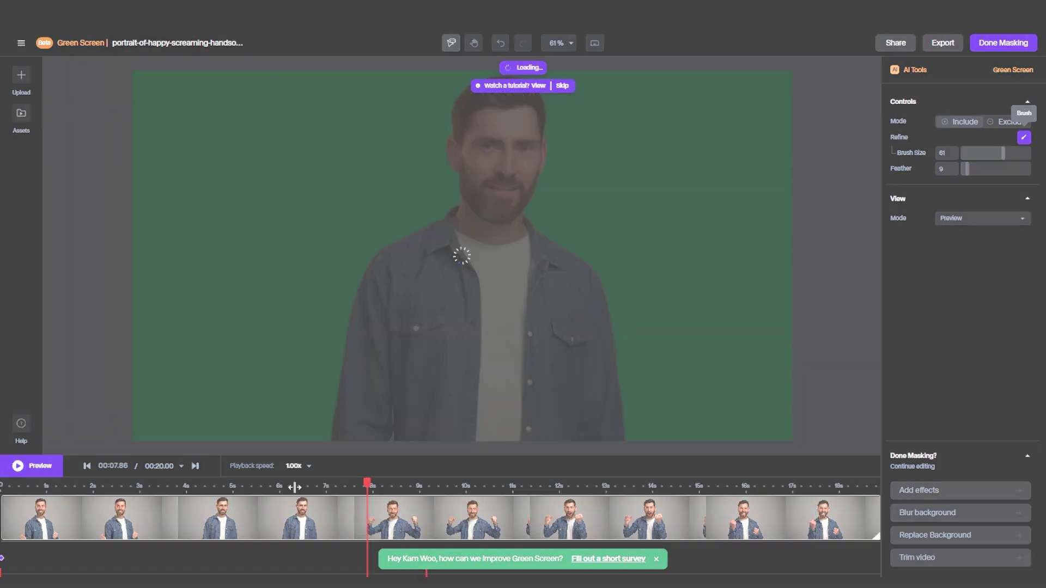
click(982, 218)
click(980, 266)
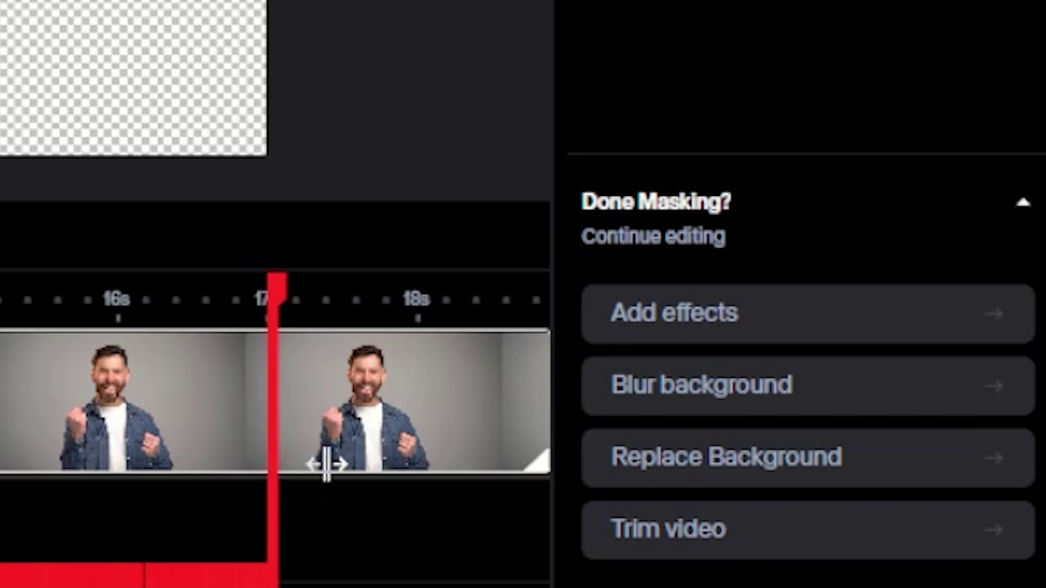
Step: Send the masked clip to the editor via Replace Background and scroll Assets to the Scene images
click(839, 475)
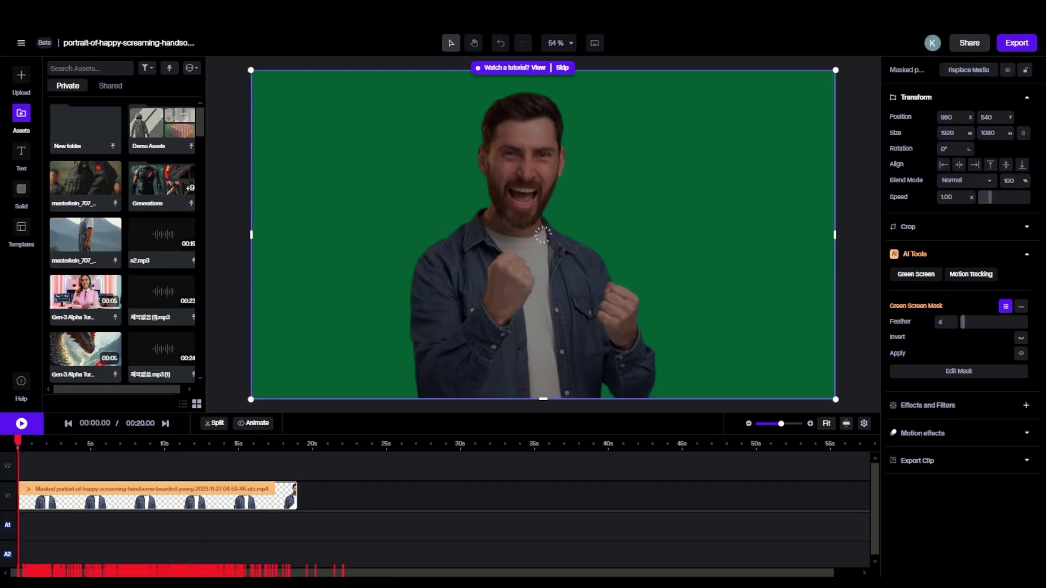
drag(22, 489, 104, 490)
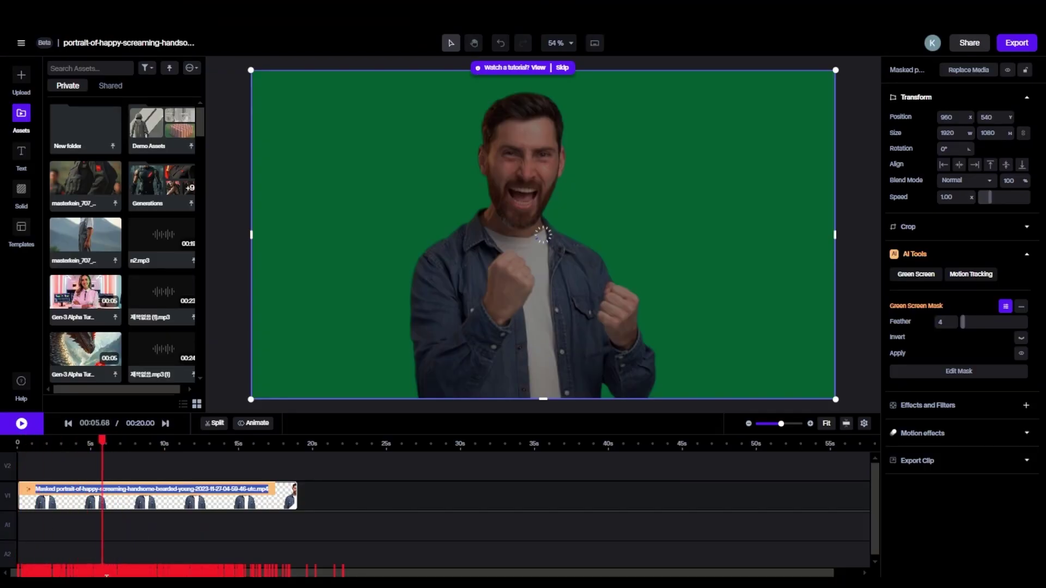
click(18, 553)
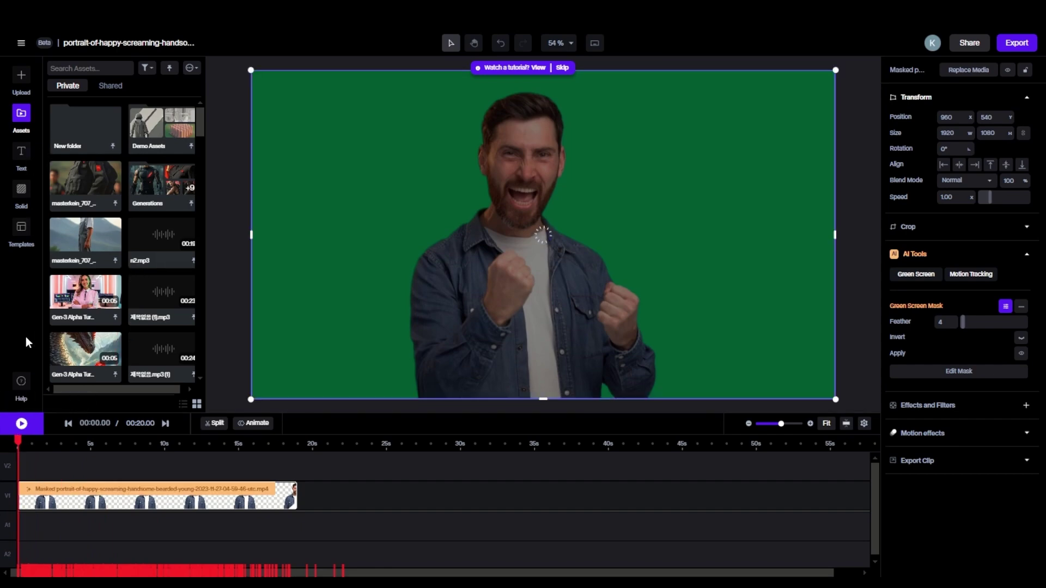
scroll(146, 197, down, 10)
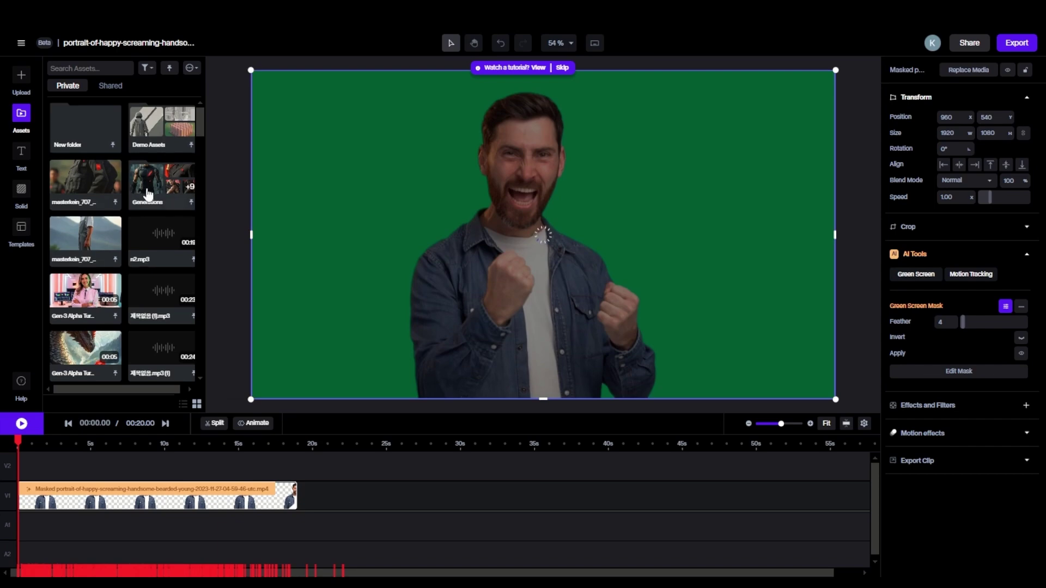
scroll(150, 194, down, 4)
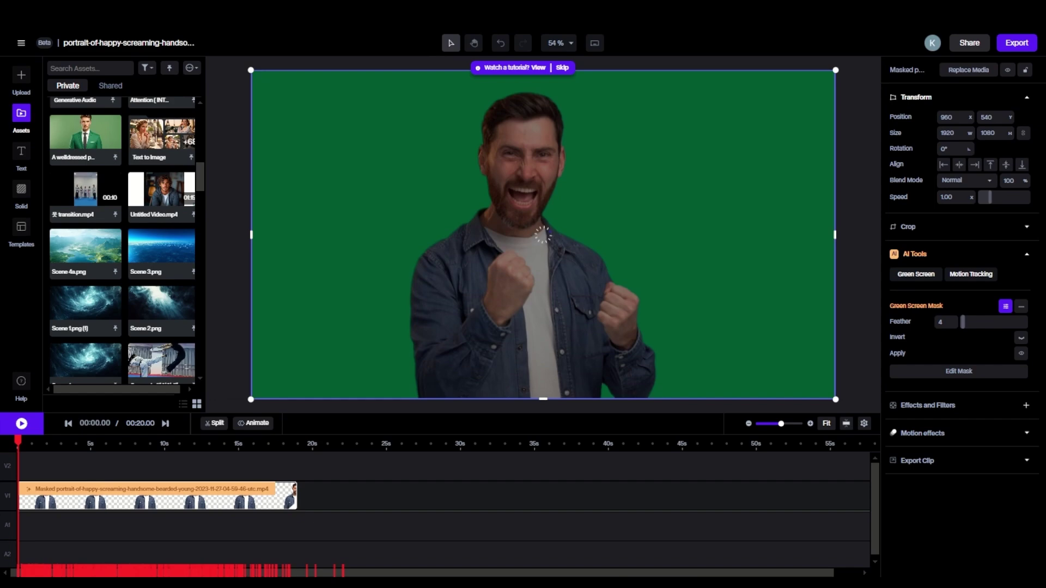
scroll(156, 224, down, 1)
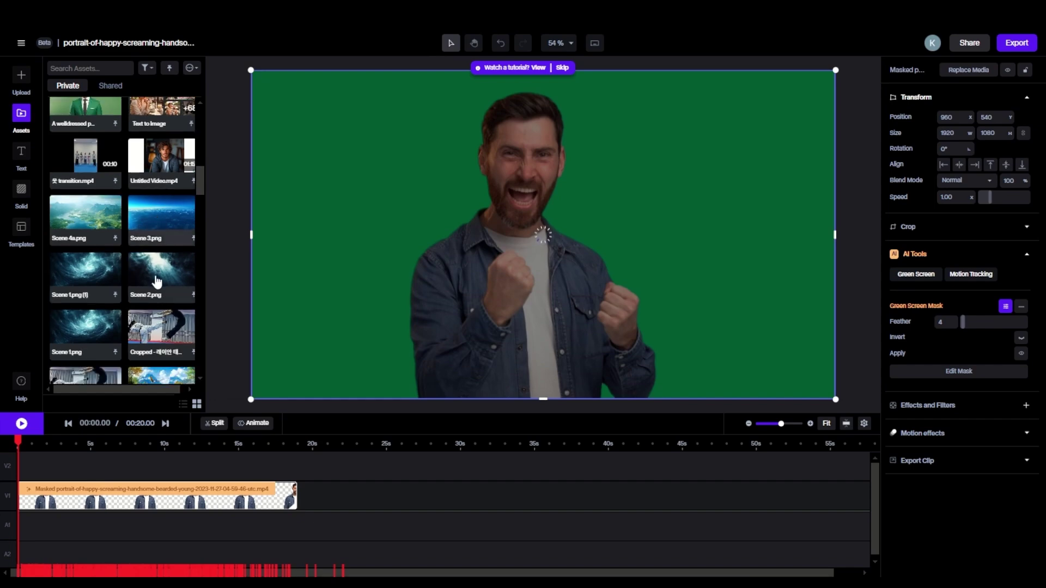
Step: Place Scene 1.png beneath the man clip and extend it to match his clip's length
click(83, 265)
drag(96, 279, 104, 531)
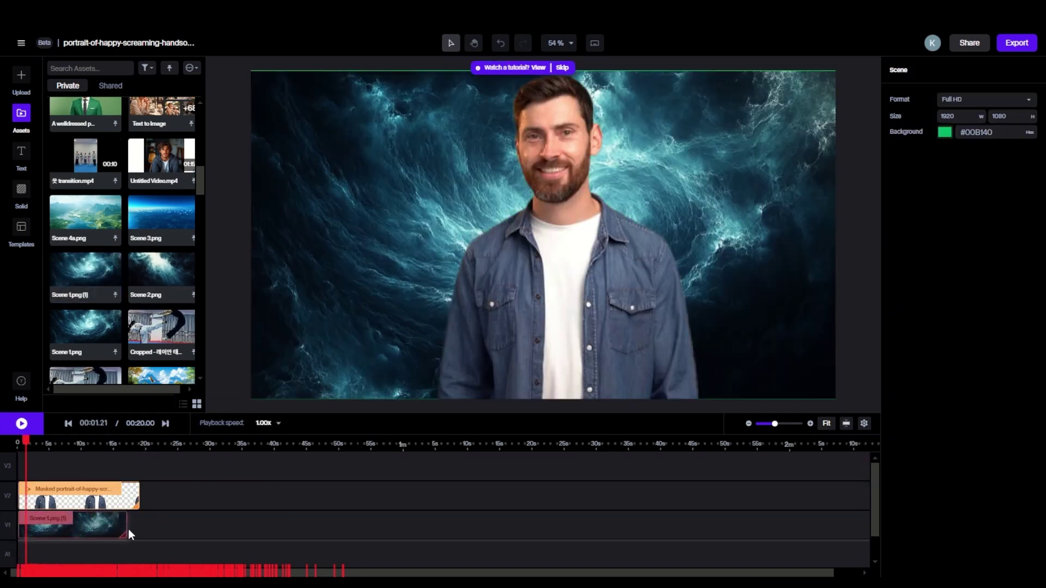
drag(129, 529, 140, 529)
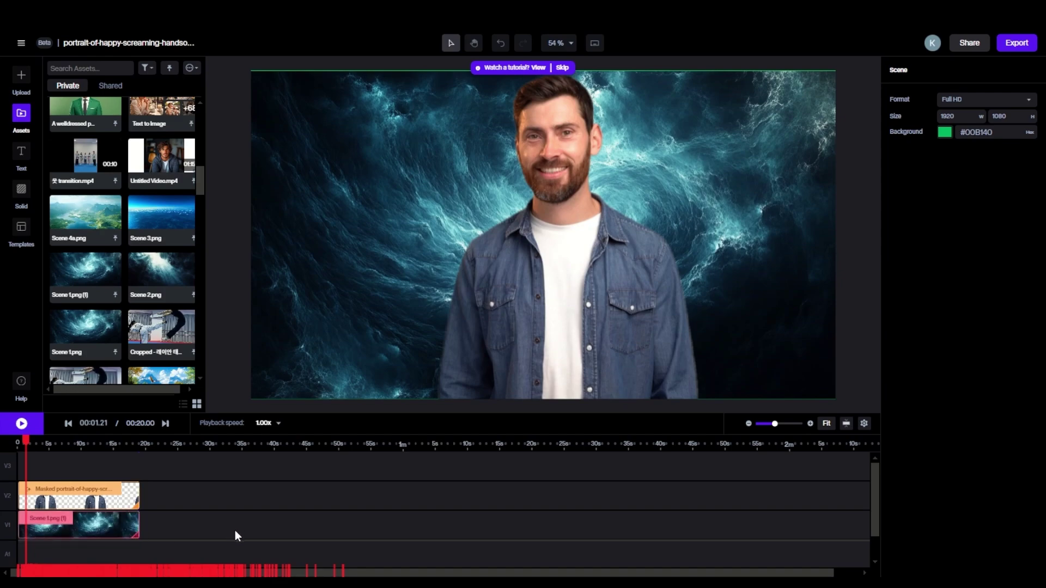
click(93, 445)
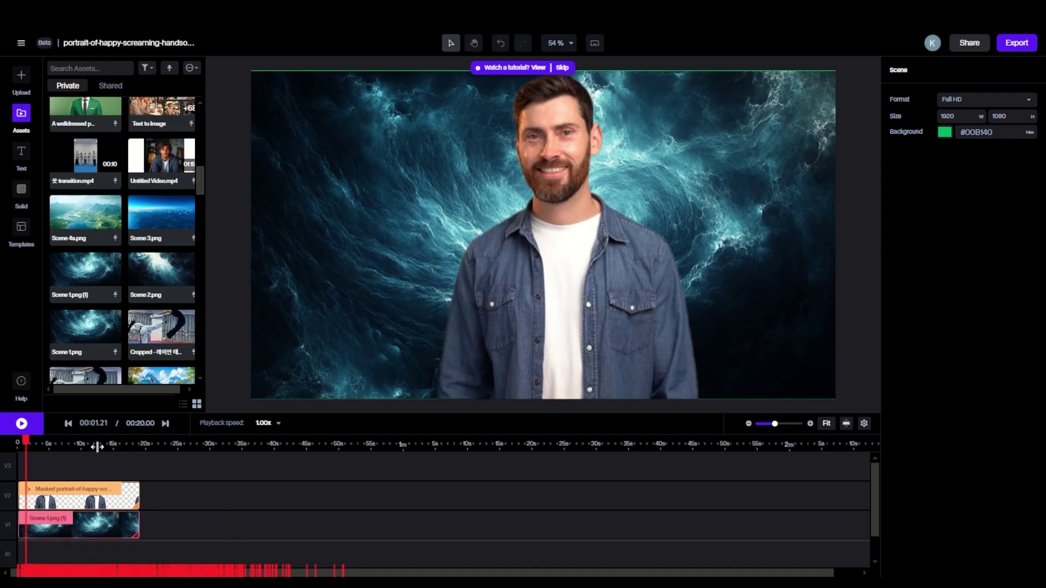
Step: Resize the Scene 1.png background to 2095 × 1174 in Transform
click(101, 525)
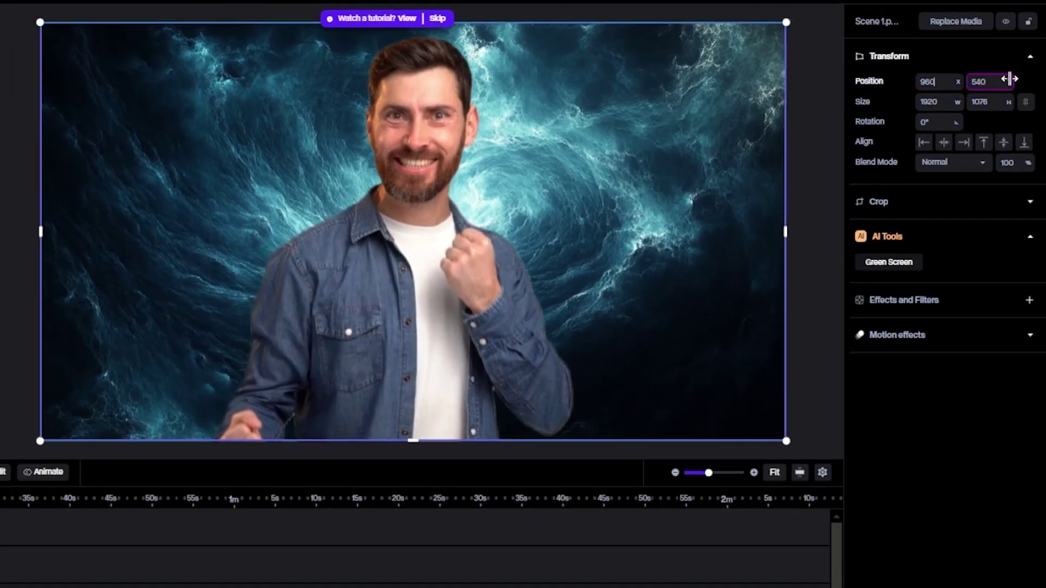
click(950, 103)
scroll(951, 105, up, 10)
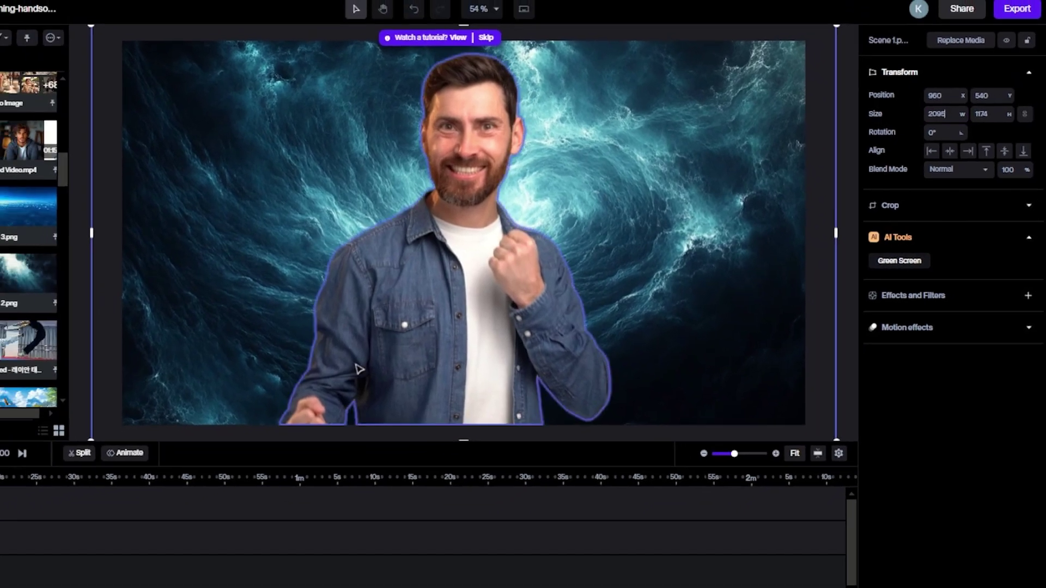
click(43, 462)
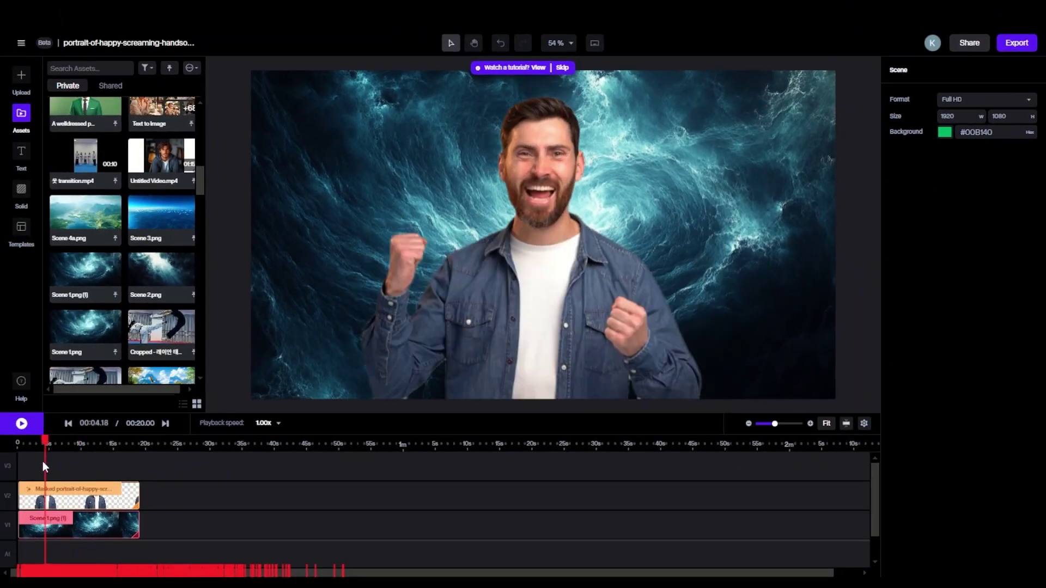
click(22, 467)
click(38, 523)
click(980, 180)
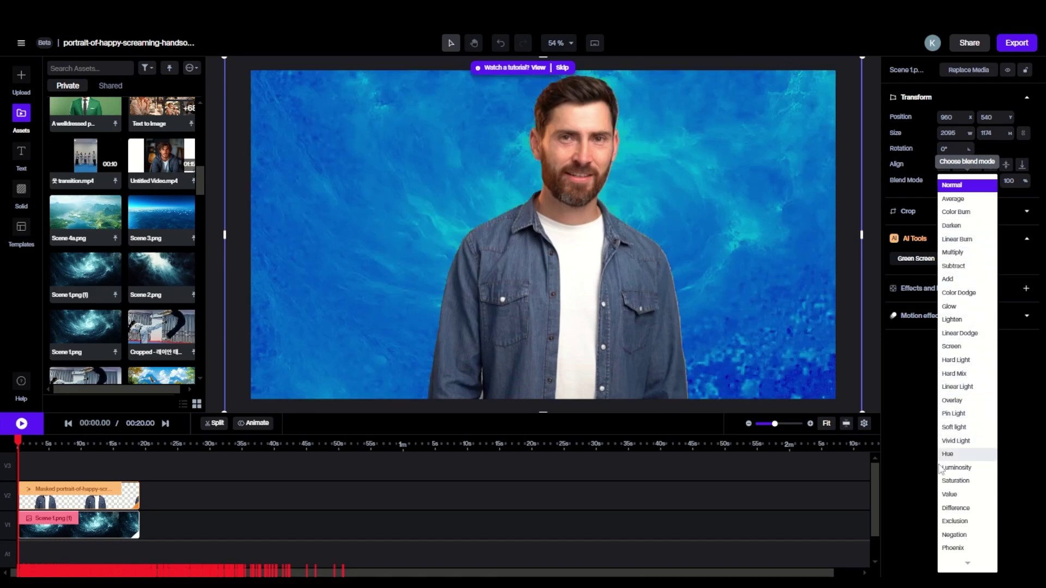
Step: Give the Scene 1.png layer the Saturation blend mode and re-enter its opacity as 100
scroll(956, 569, down, 1)
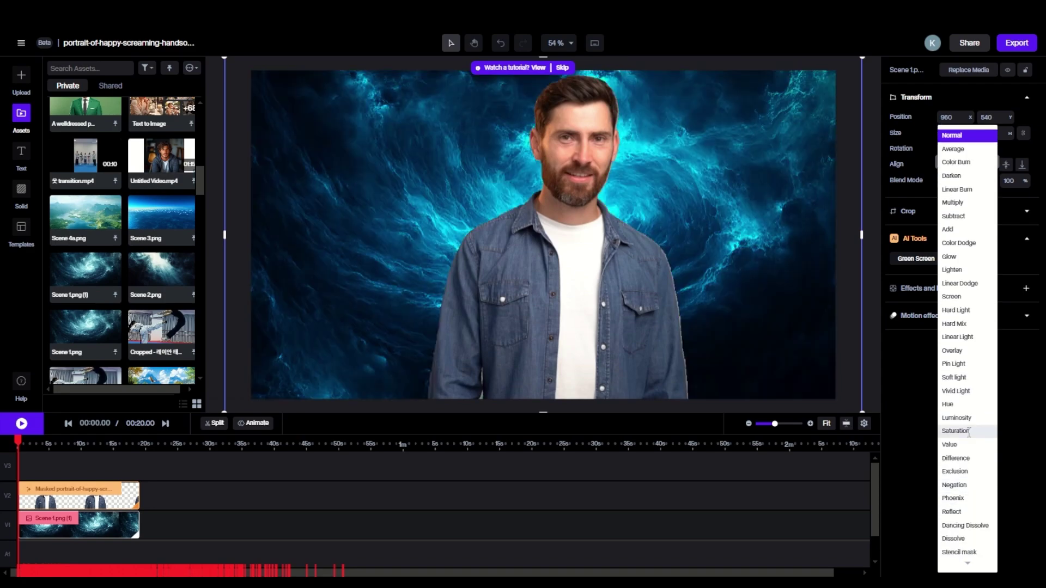
click(956, 430)
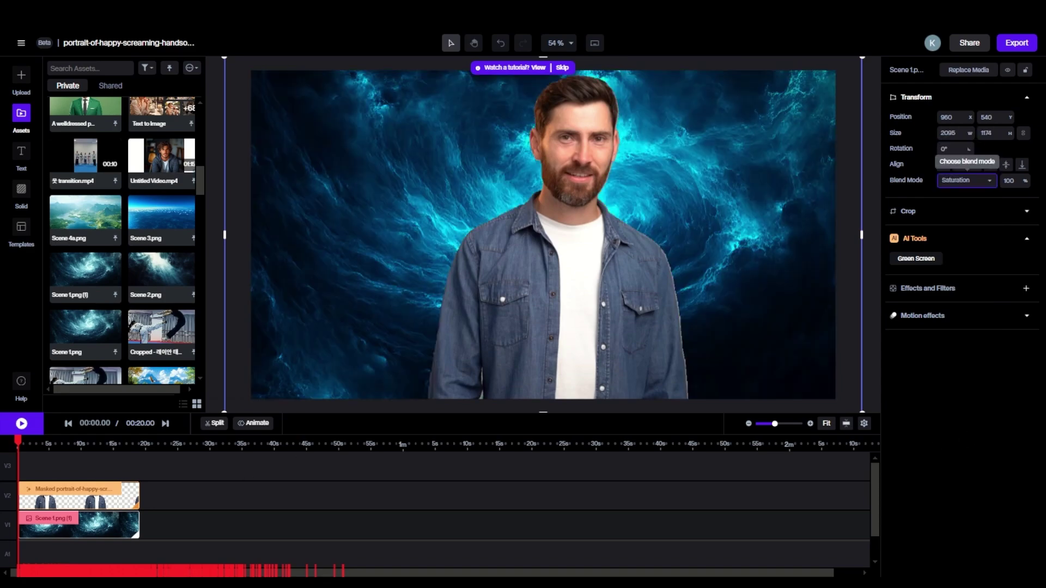
click(1009, 180)
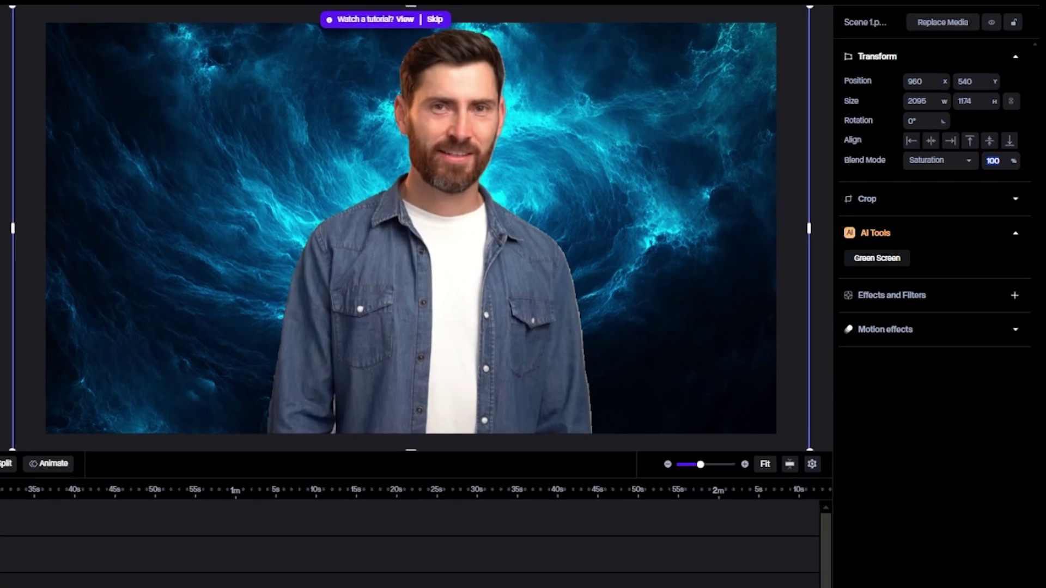
text(90)
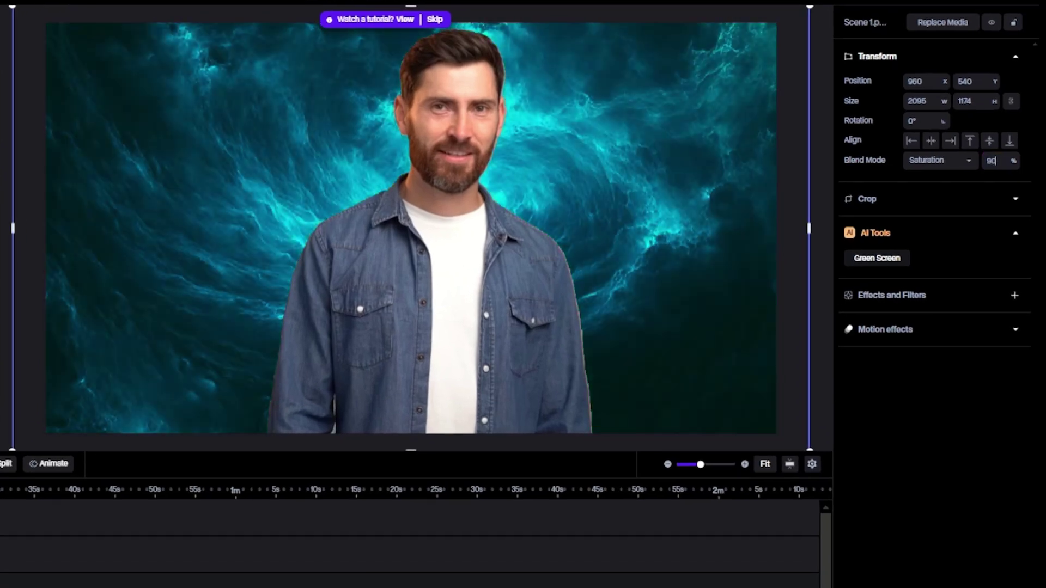
key(BackSpace)
key(BackSpace)
text(100)
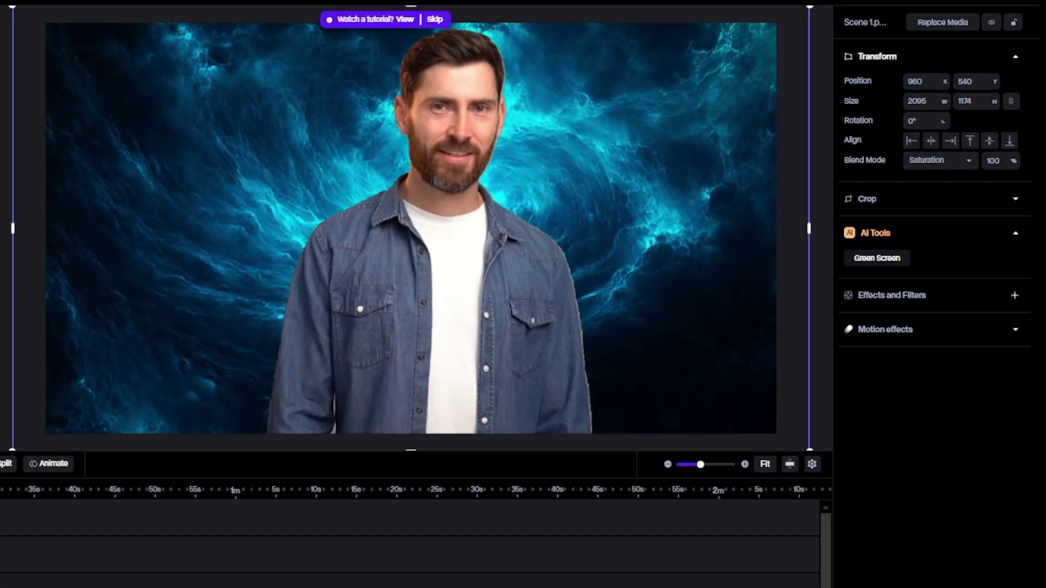
Step: Expand the background's Crop section, test Left and Radius, and leave both at 0%
click(1017, 200)
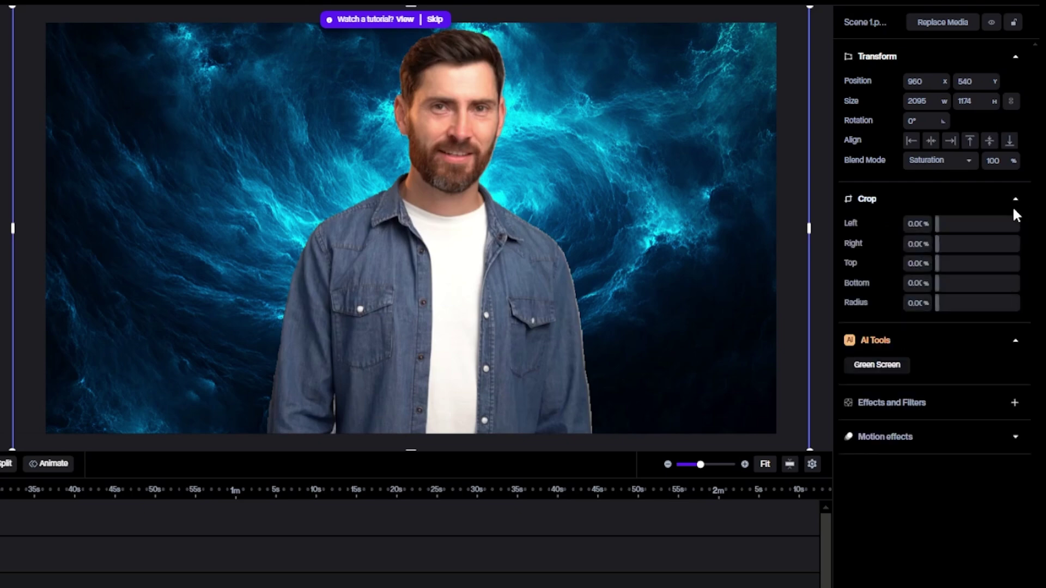
mouse_move(945, 231)
mouse_down()
mouse_move(1002, 224)
mouse_move(941, 224)
mouse_move(931, 237)
mouse_up()
drag(953, 304, 916, 320)
click(1015, 341)
click(1015, 342)
click(1014, 404)
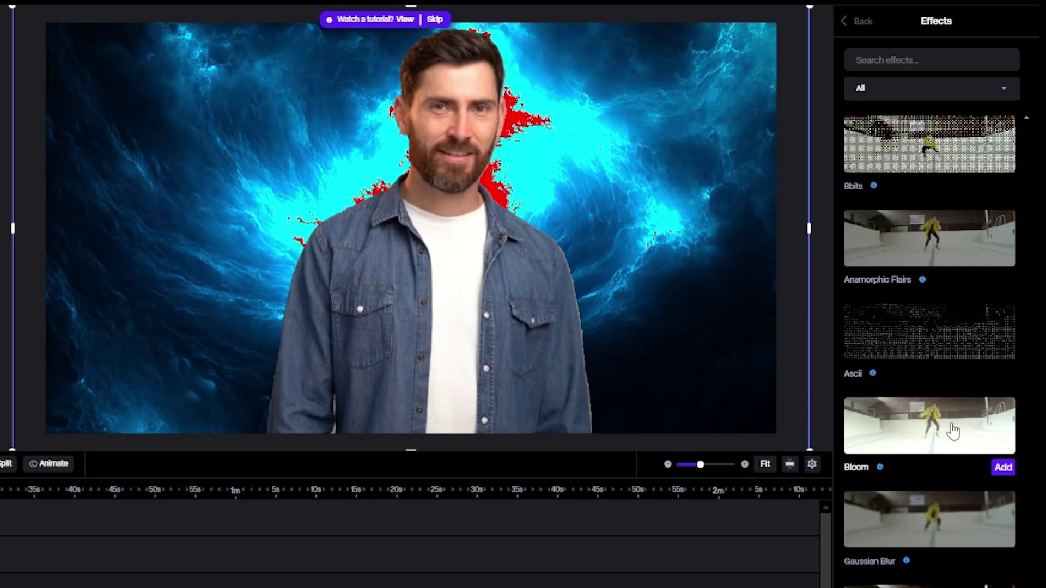
scroll(917, 548, down, 4)
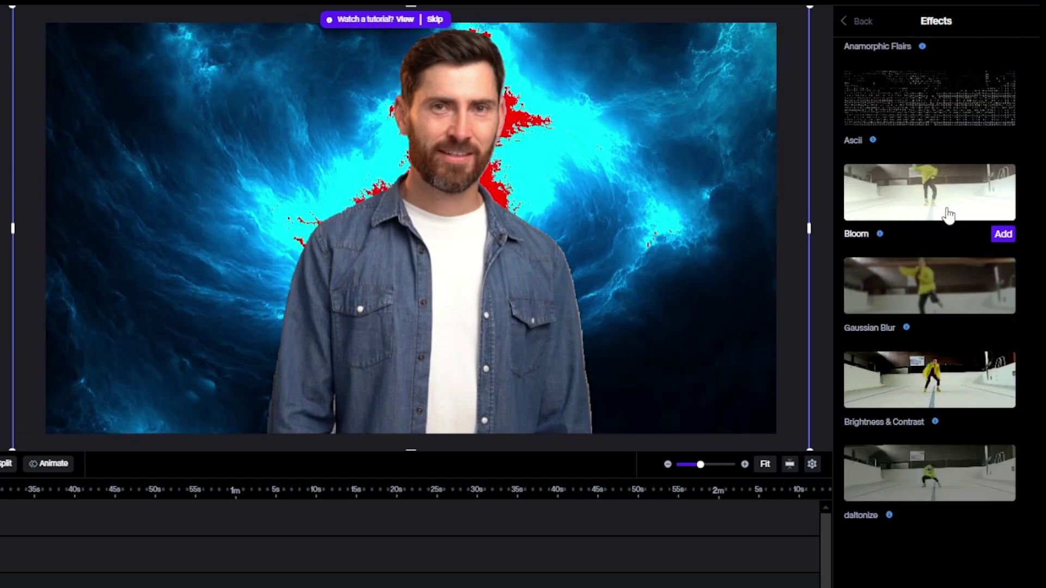
scroll(946, 386, down, 10)
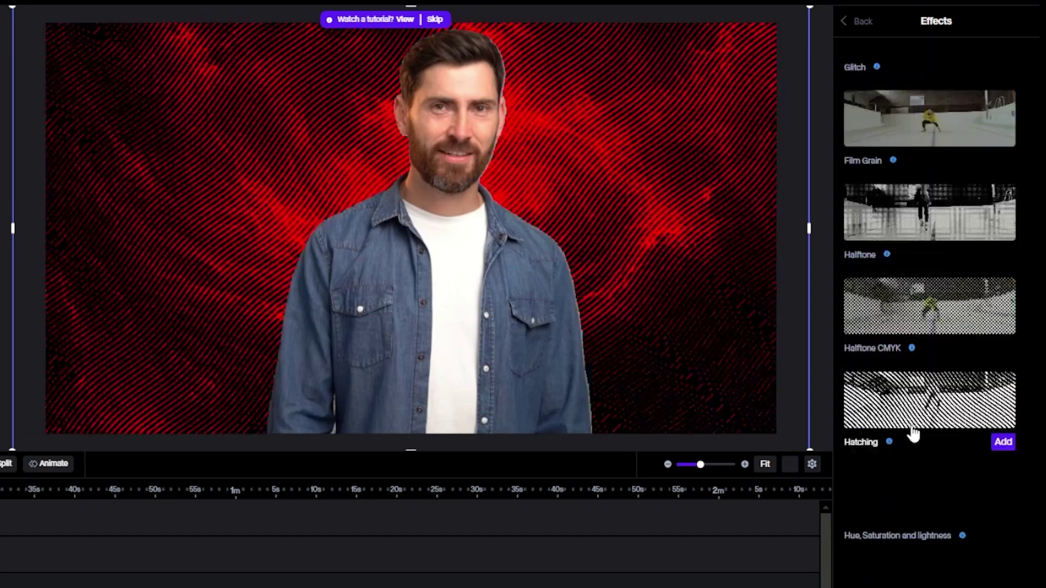
scroll(946, 269, down, 15)
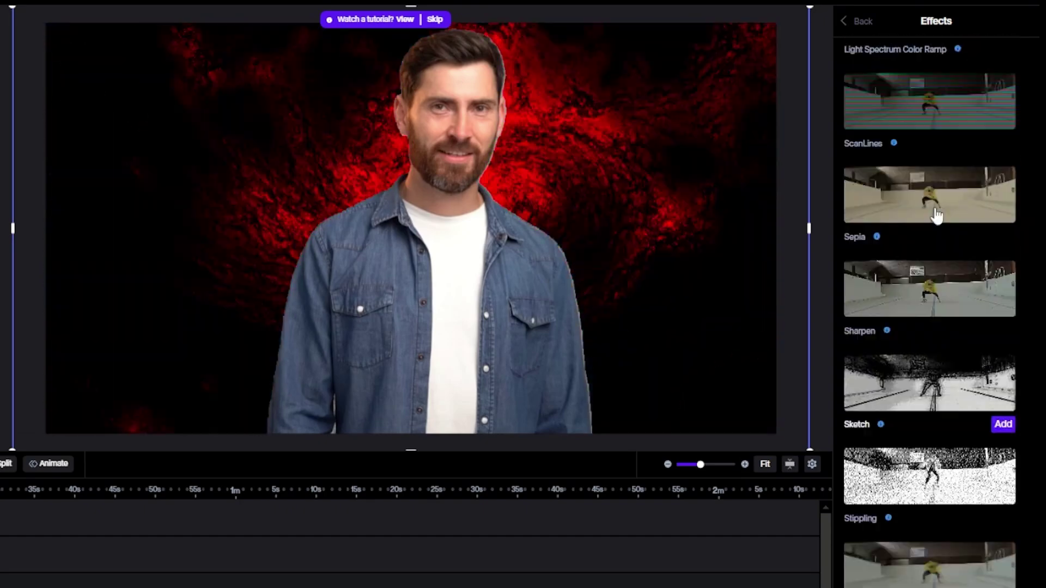
scroll(934, 418, up, 15)
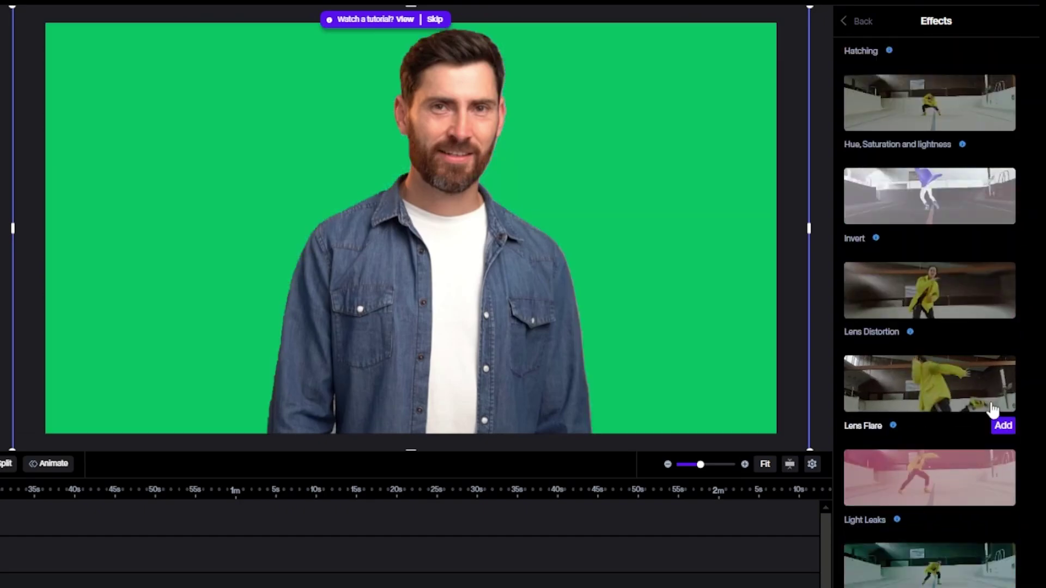
click(1002, 425)
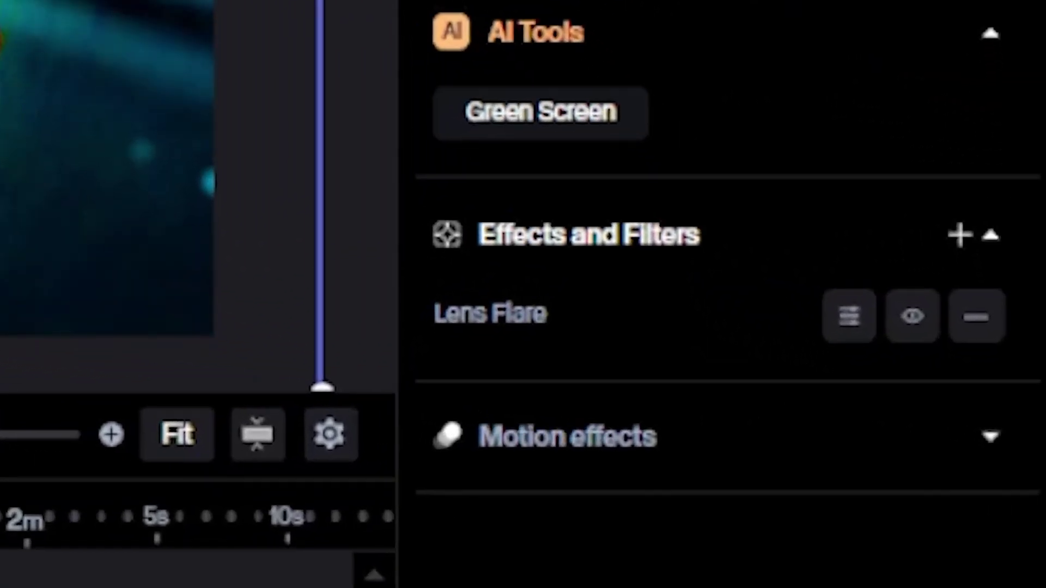
double_click(177, 434)
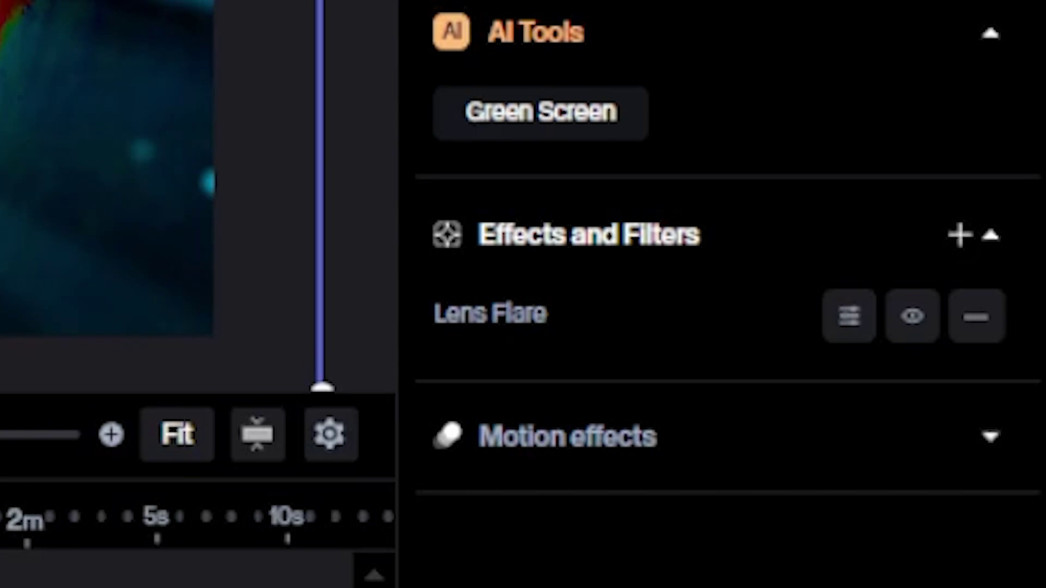
click(976, 317)
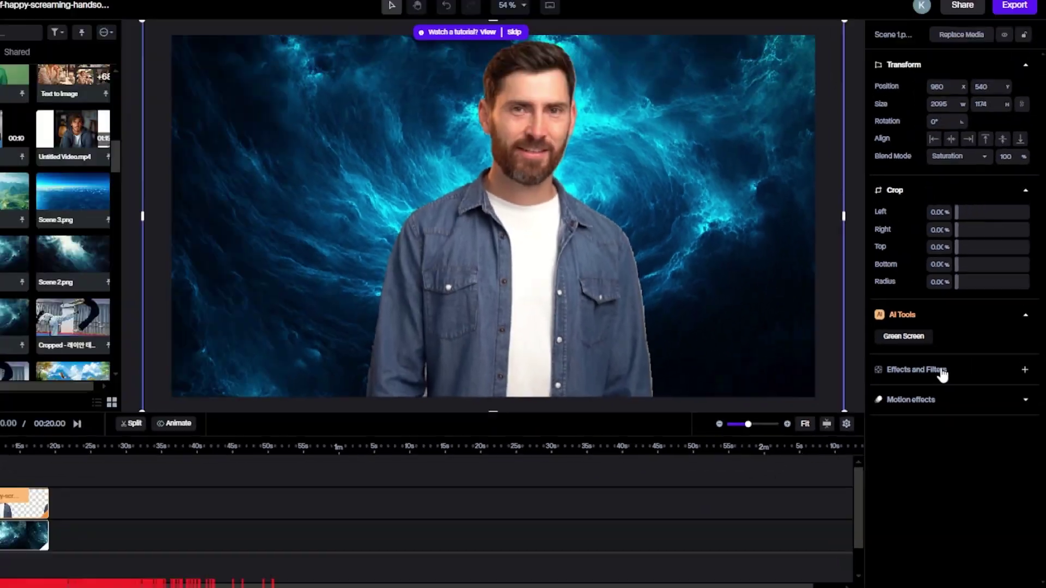
Step: Open the background's effects library and filter it to Camera effects to find Radial Blur
click(774, 281)
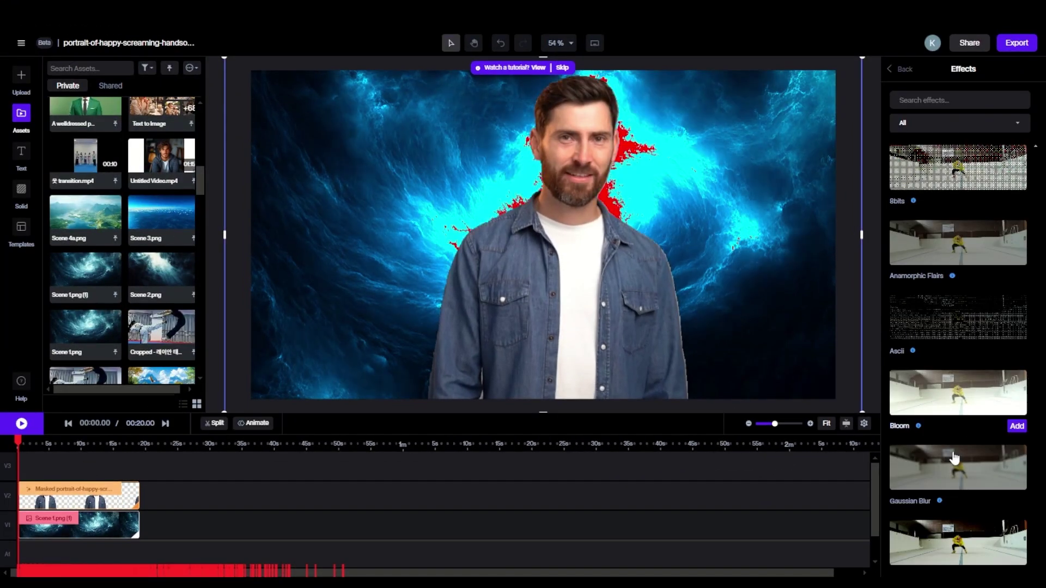
scroll(937, 337, down, 5)
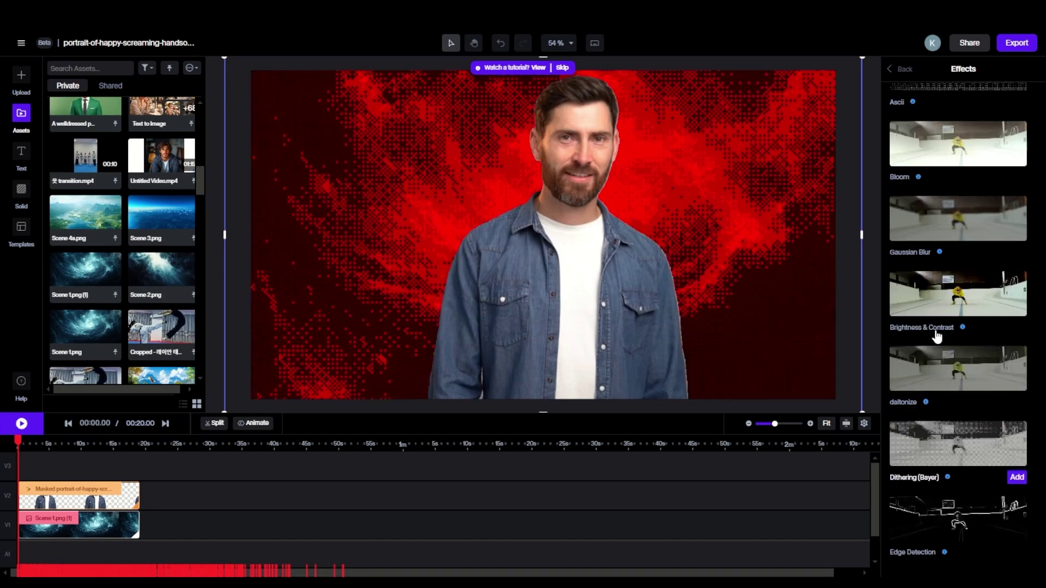
scroll(946, 339, down, 4)
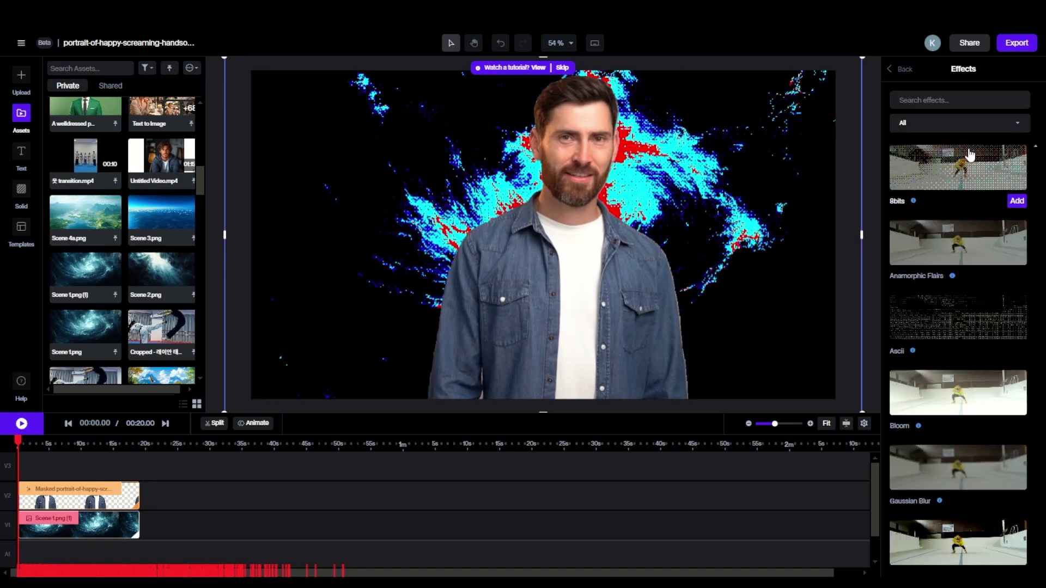
scroll(959, 180, up, 10)
click(998, 124)
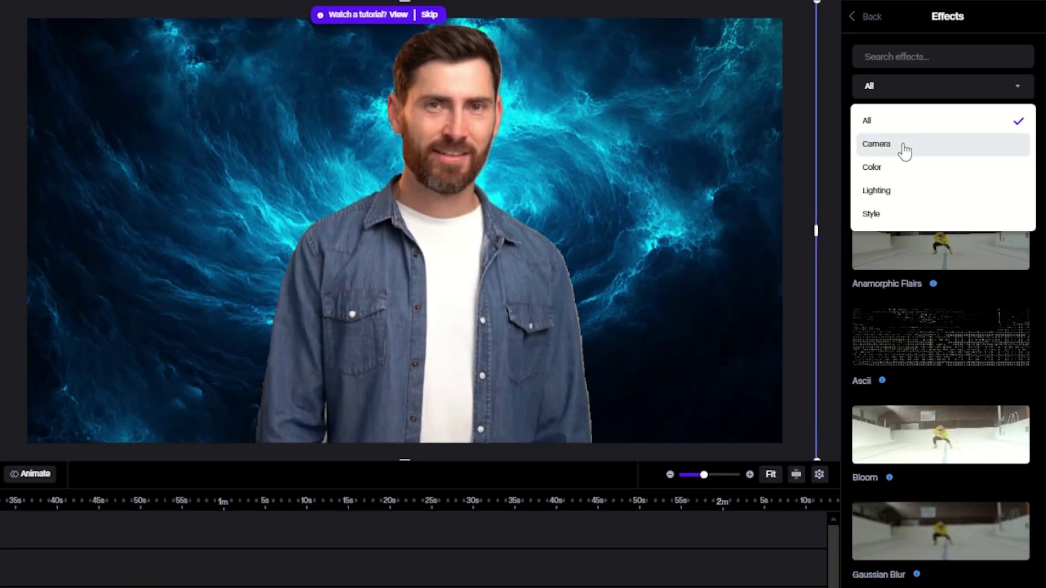
click(809, 158)
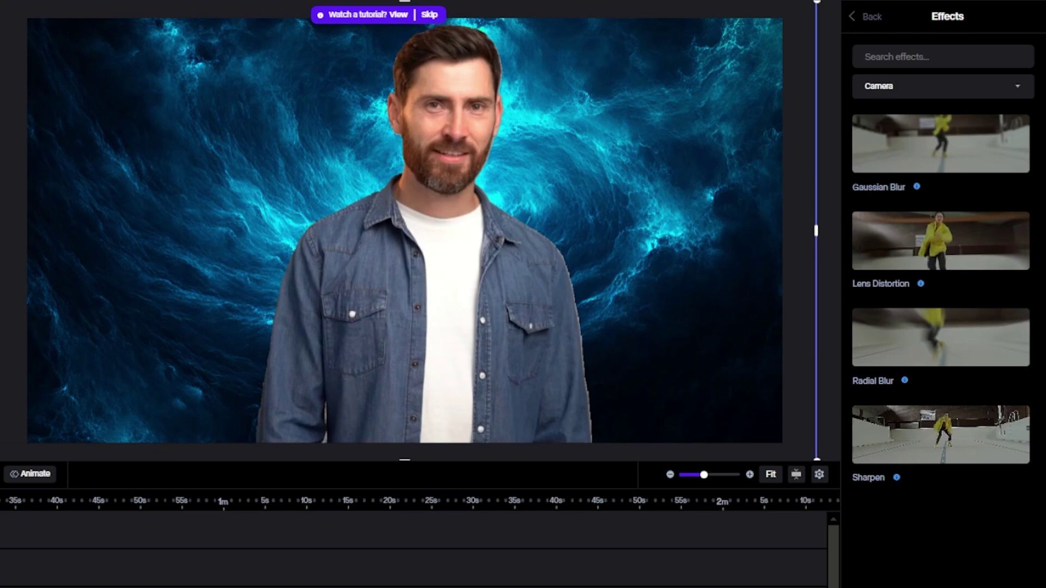
mouse_move(933, 237)
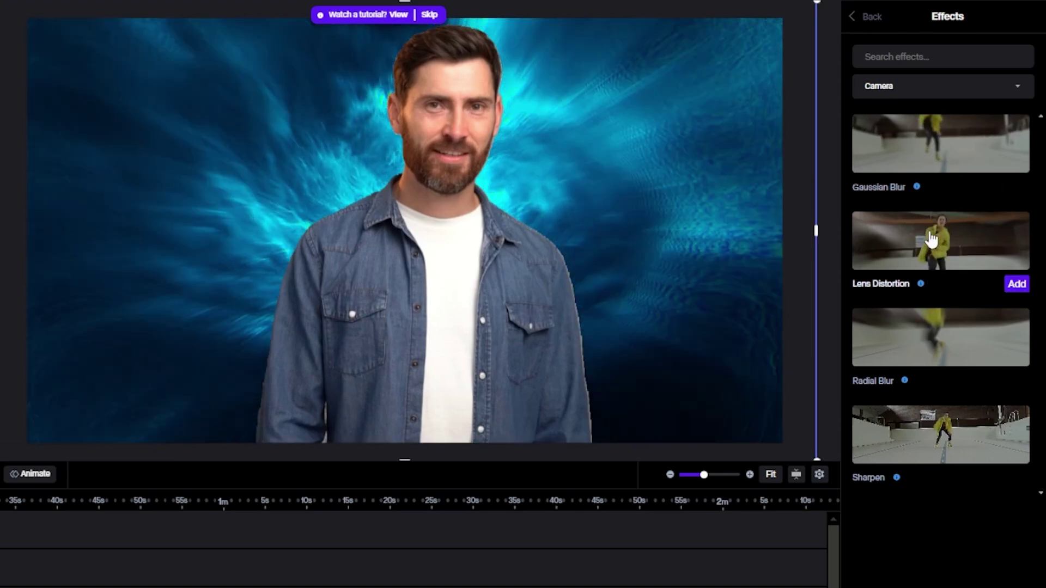
mouse_move(940, 320)
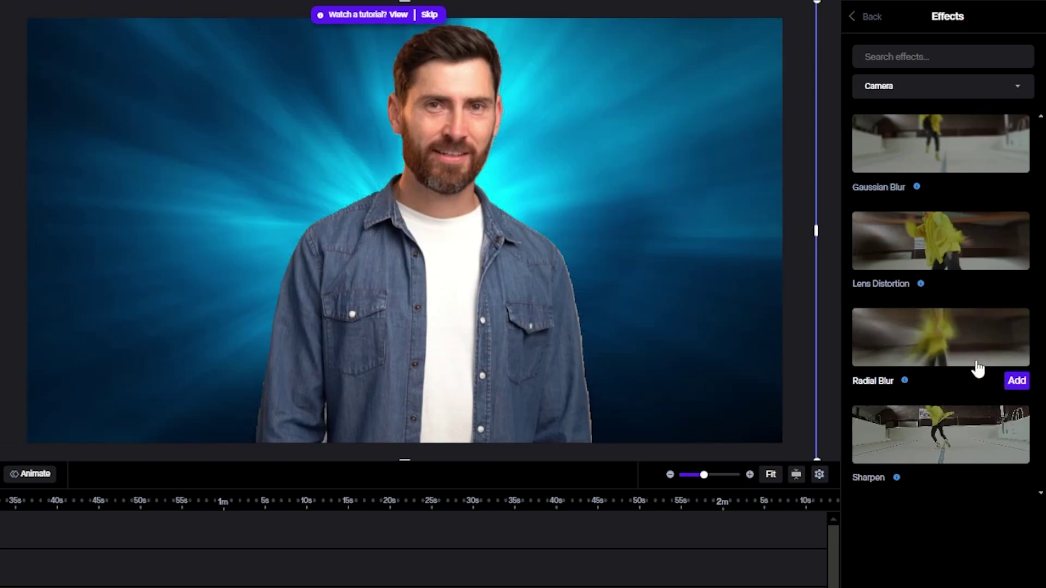
Step: Keep Radial Blur on the background and add Lens Flare from the Lighting category
click(1017, 381)
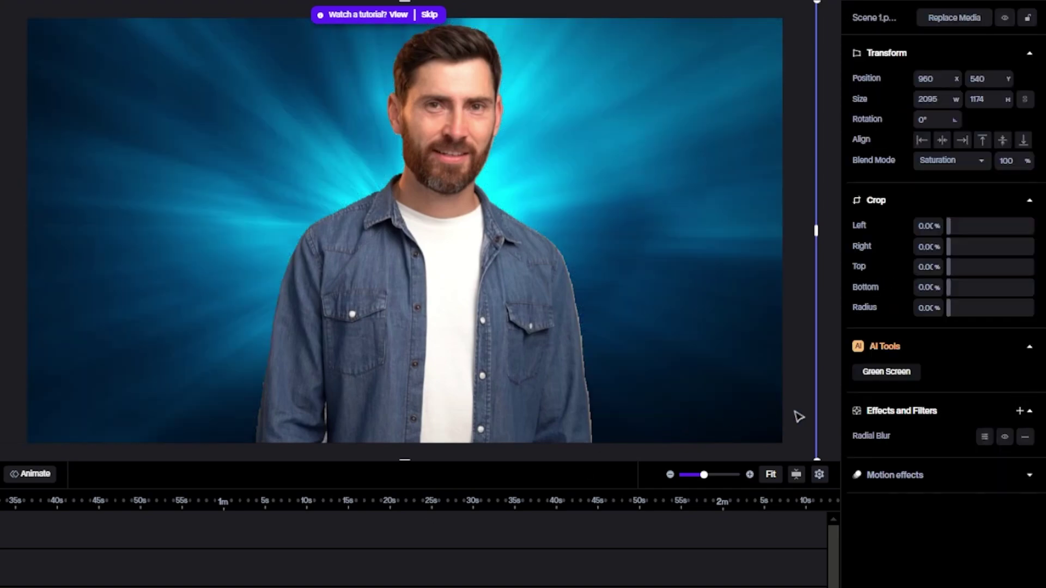
click(1020, 412)
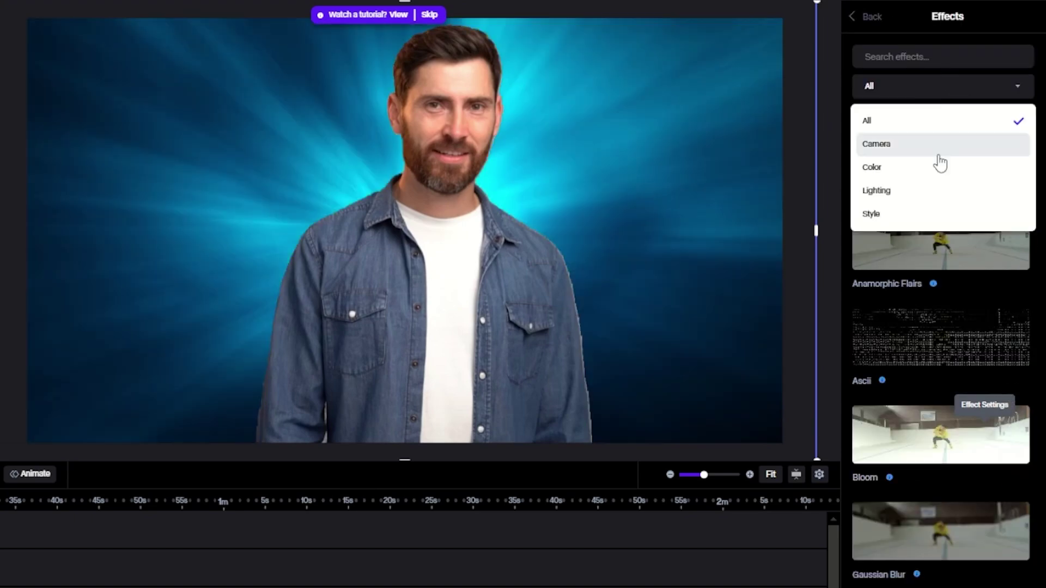
click(939, 166)
scroll(926, 261, down, 20)
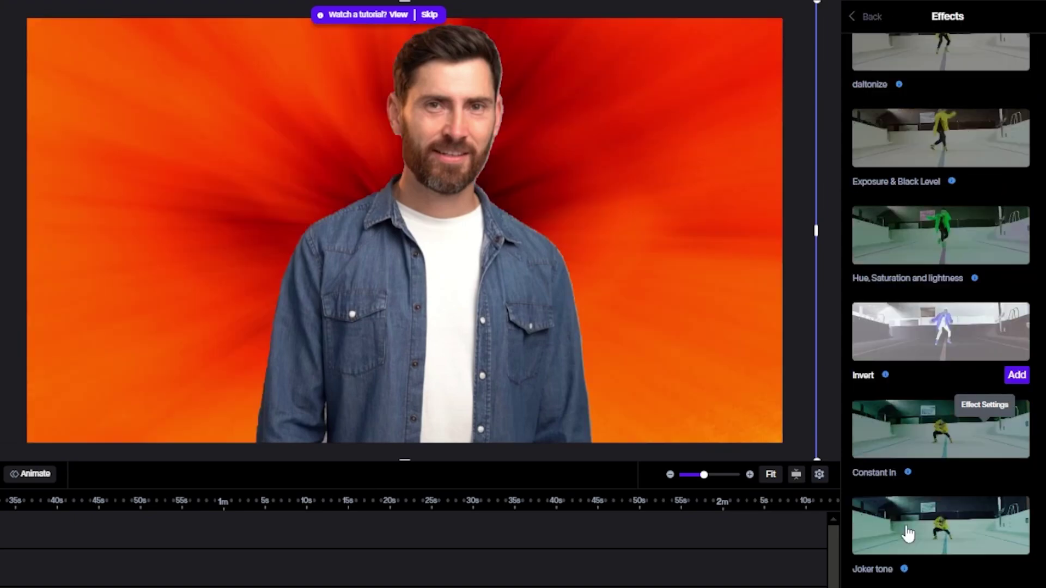
scroll(913, 291, up, 20)
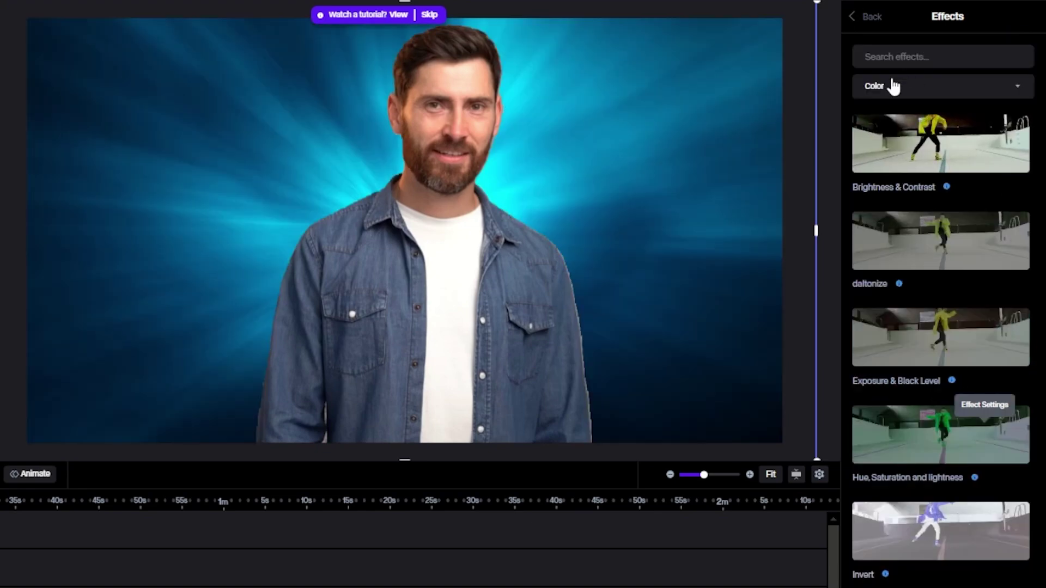
click(1022, 87)
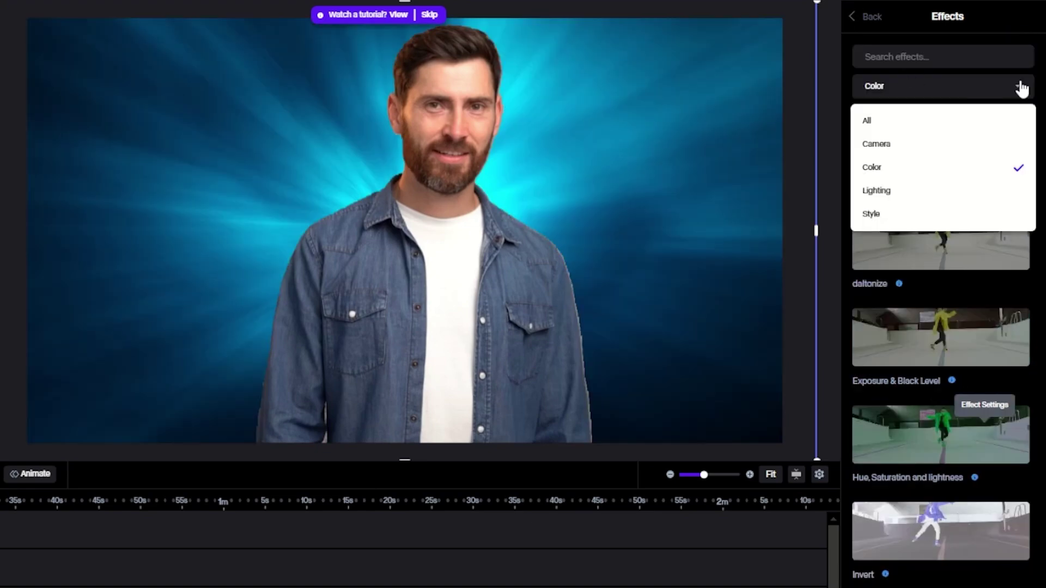
click(893, 197)
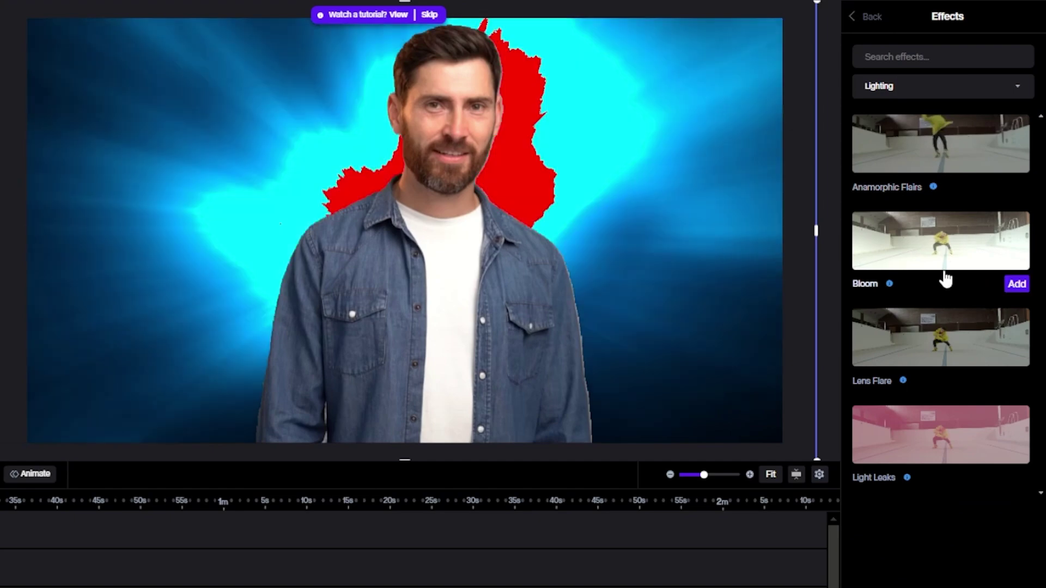
mouse_move(948, 327)
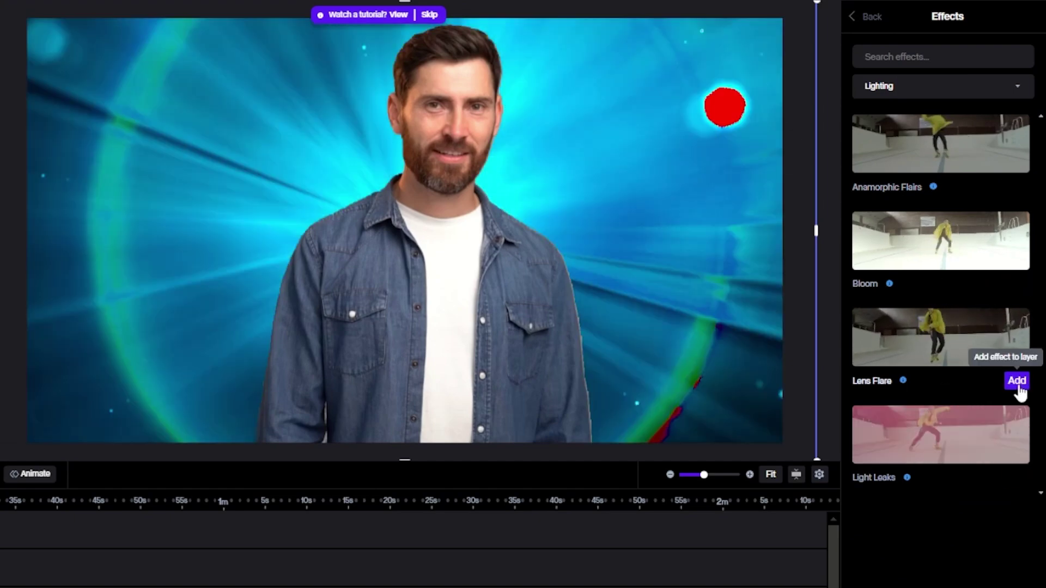
click(1017, 385)
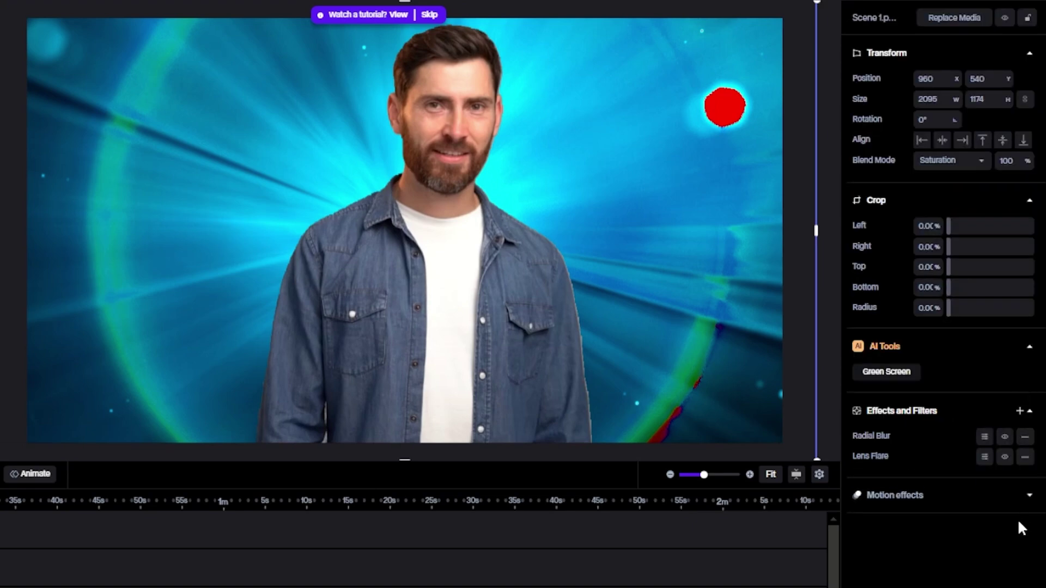
Step: Add the Glitch effect from the Style category as the layer's third effect
click(1020, 412)
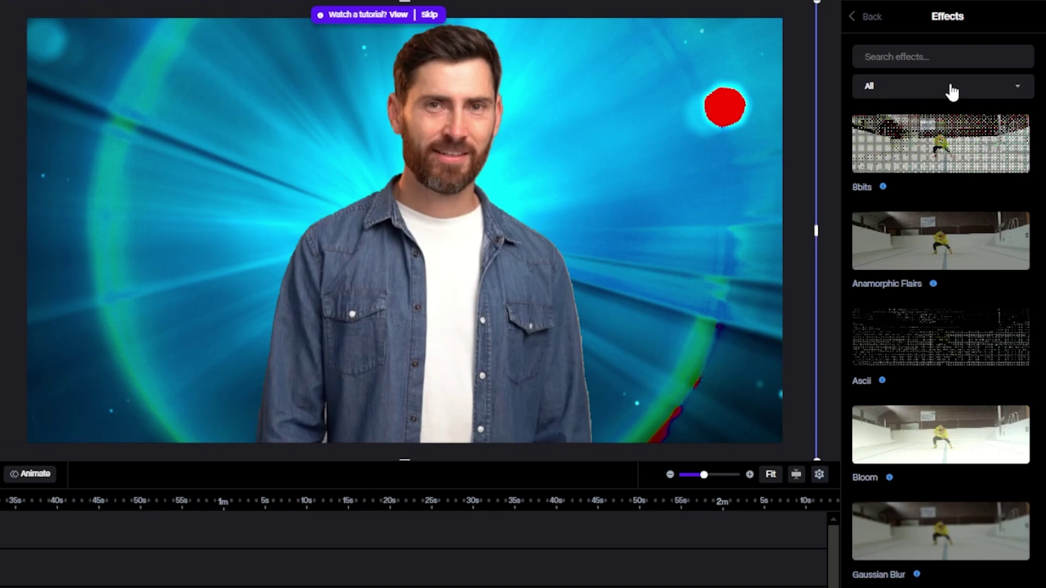
click(952, 91)
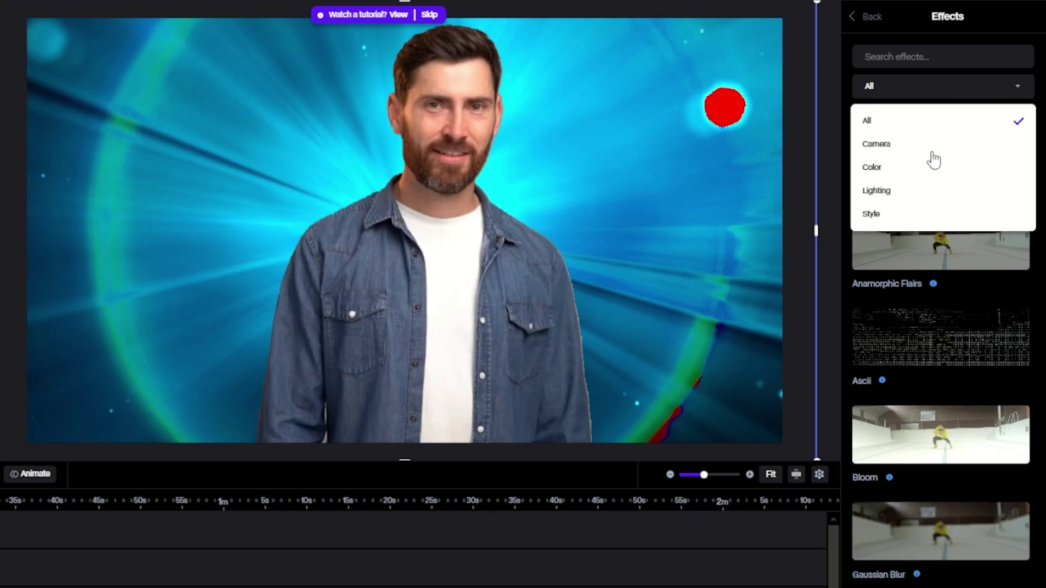
click(888, 217)
scroll(926, 245, down, 15)
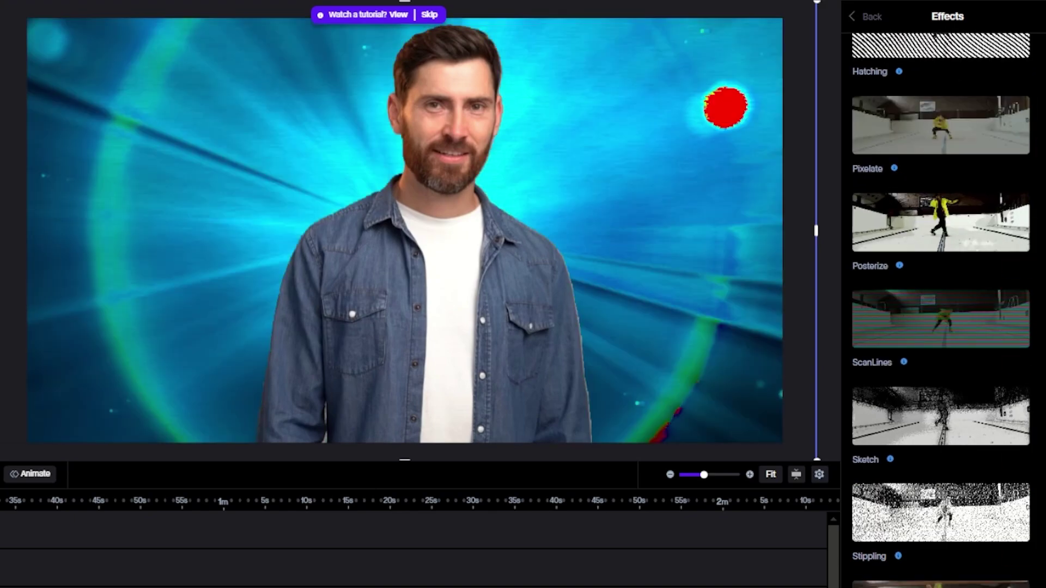
scroll(943, 327, up, 5)
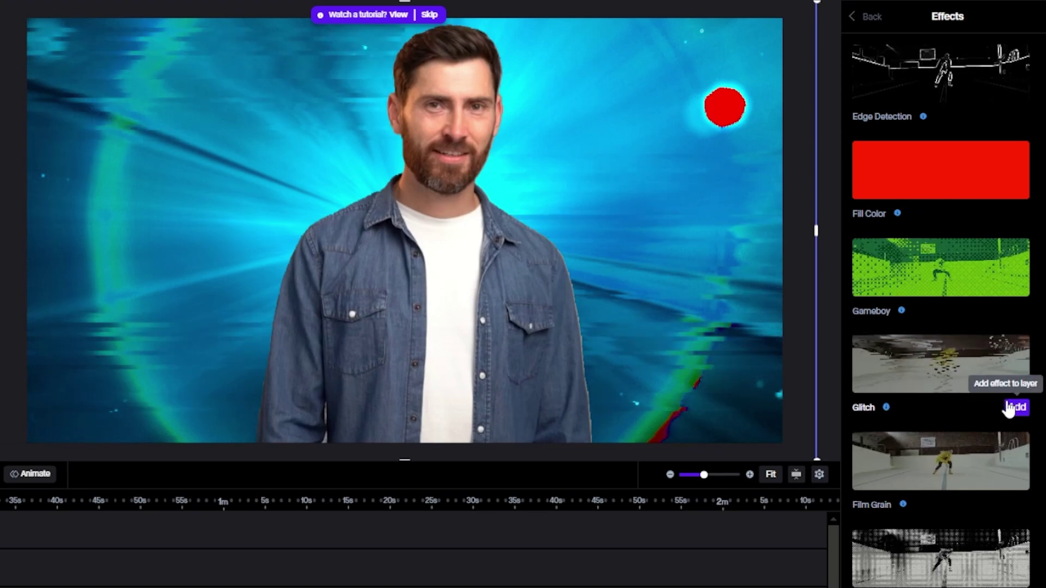
click(1008, 408)
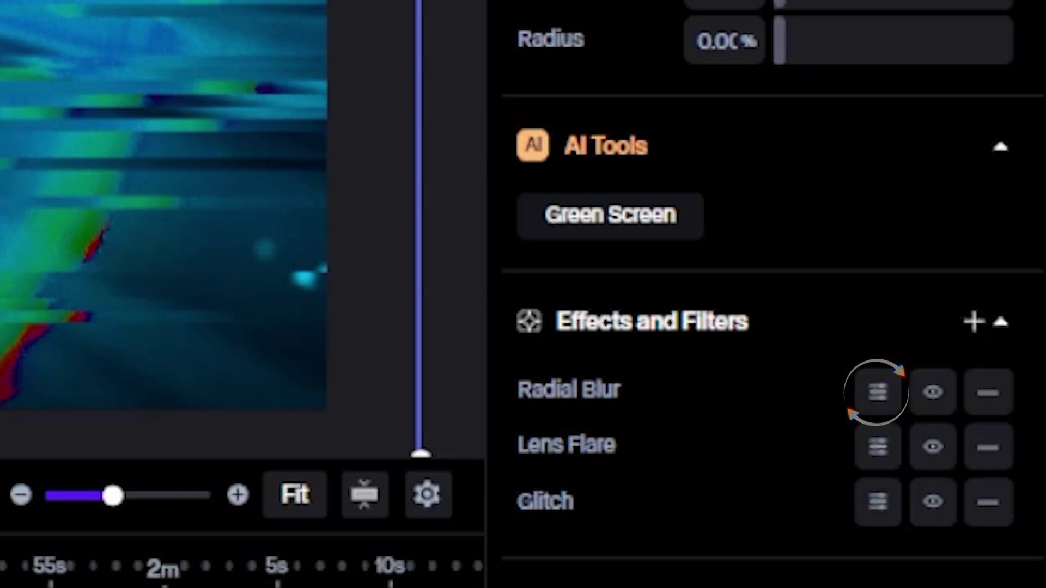
Step: Set Radial Blur intensity to -0.08 and its first translation value to 0.30
click(878, 393)
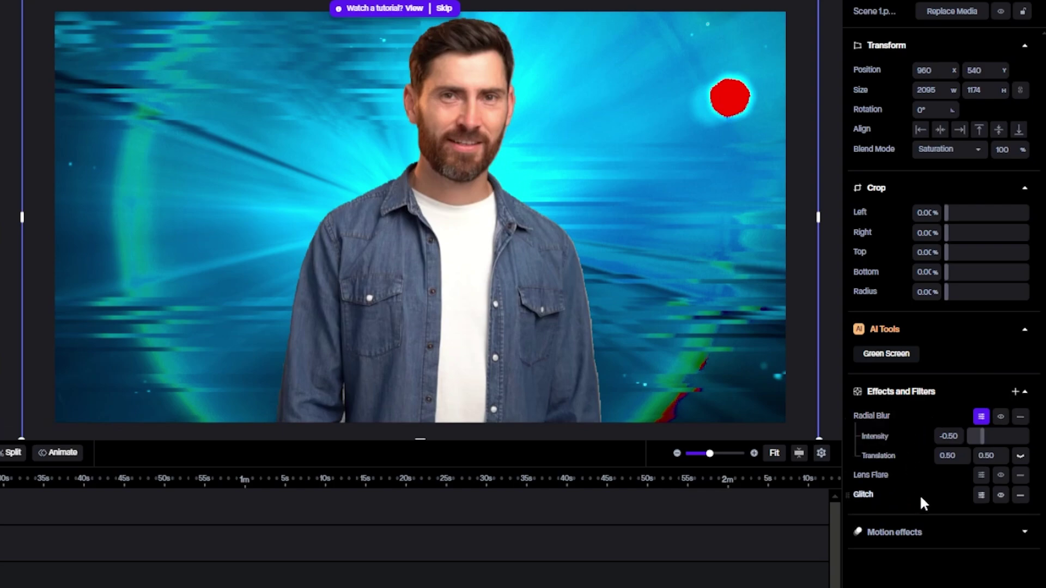
drag(982, 438, 999, 458)
click(962, 457)
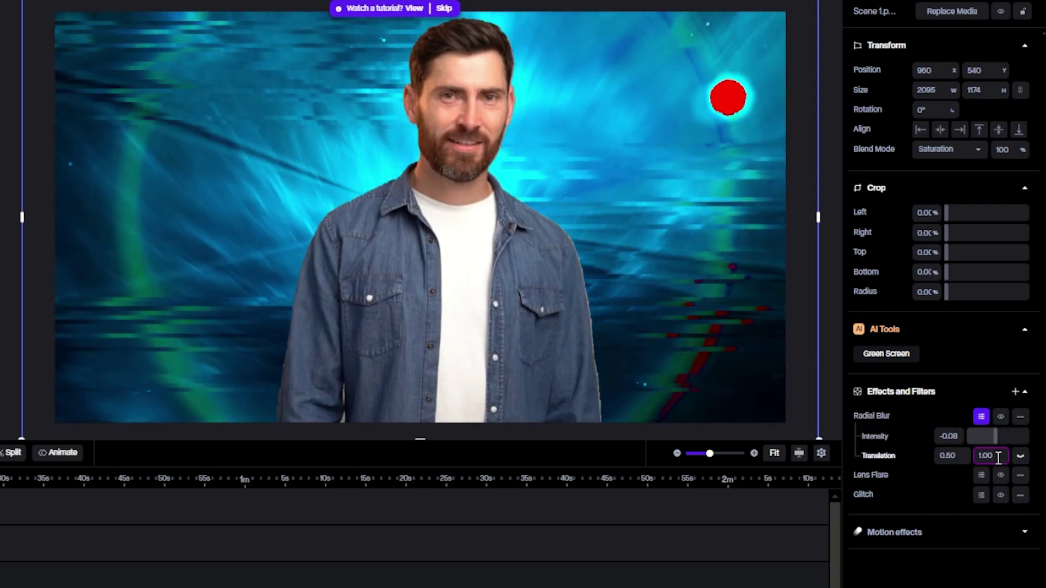
text(0.30)
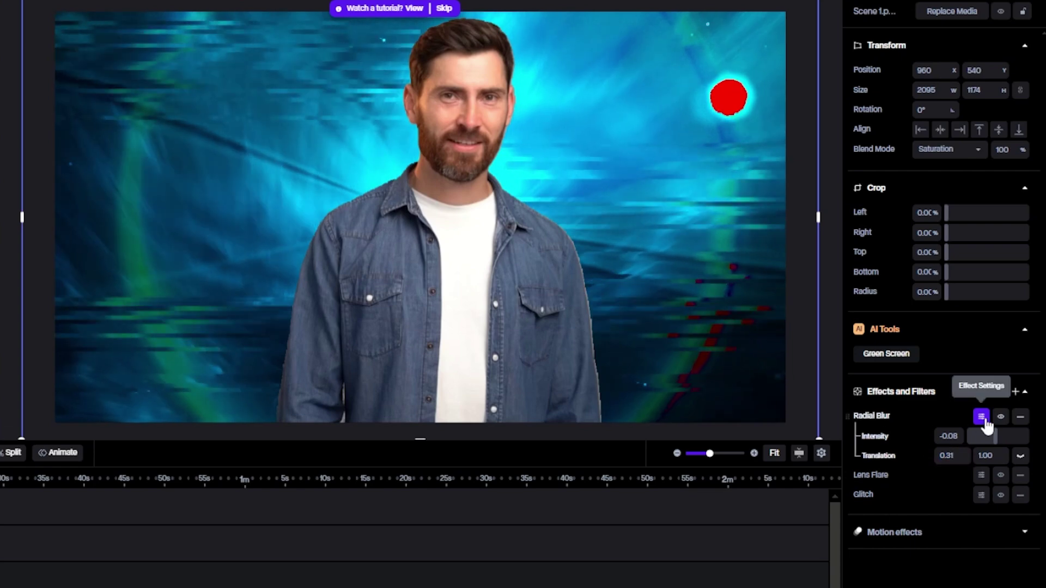
click(982, 419)
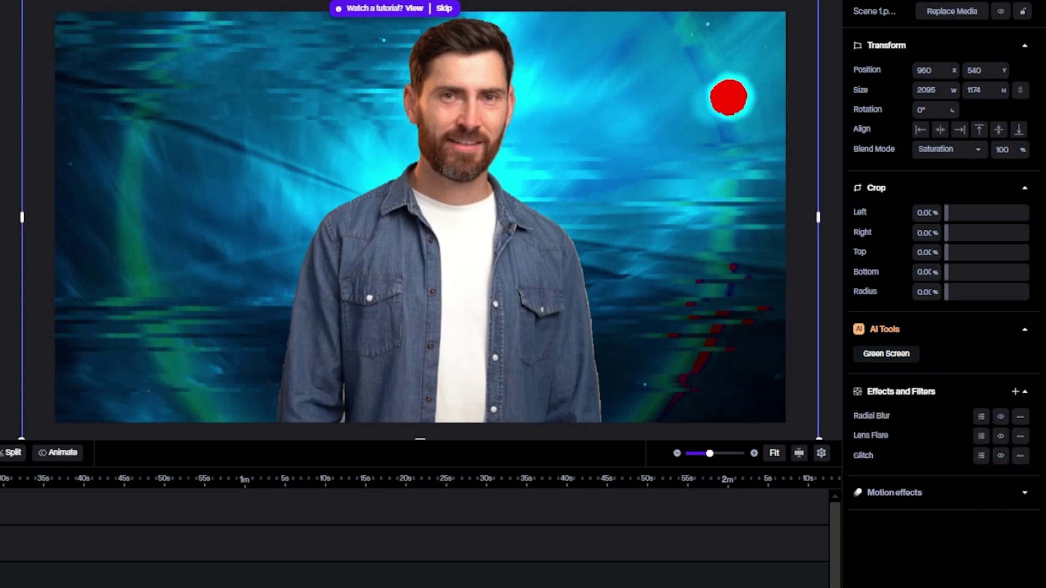
Step: Set Lens Flare sensitivity to -0.76, raise its ghost amount, and Glitch Clamping X to 0.00
click(981, 435)
drag(1004, 456, 996, 455)
drag(970, 534, 1027, 533)
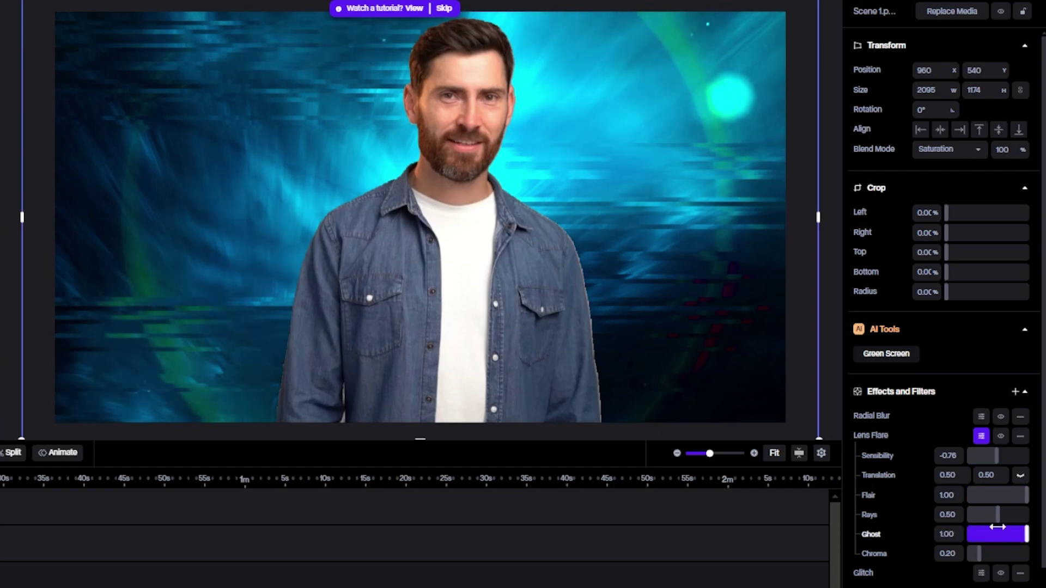
click(981, 436)
click(982, 456)
drag(990, 430, 968, 438)
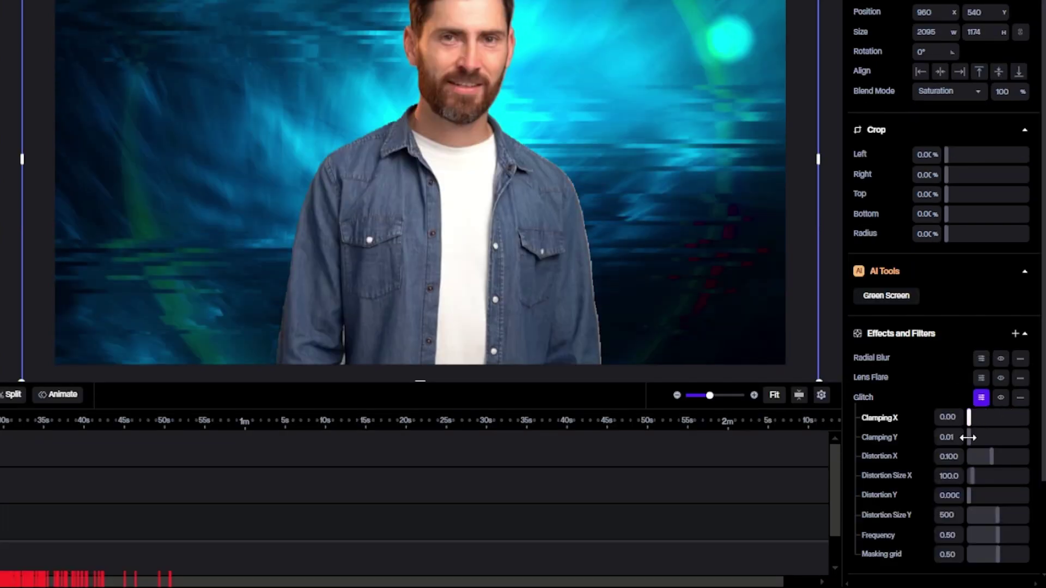
click(1025, 334)
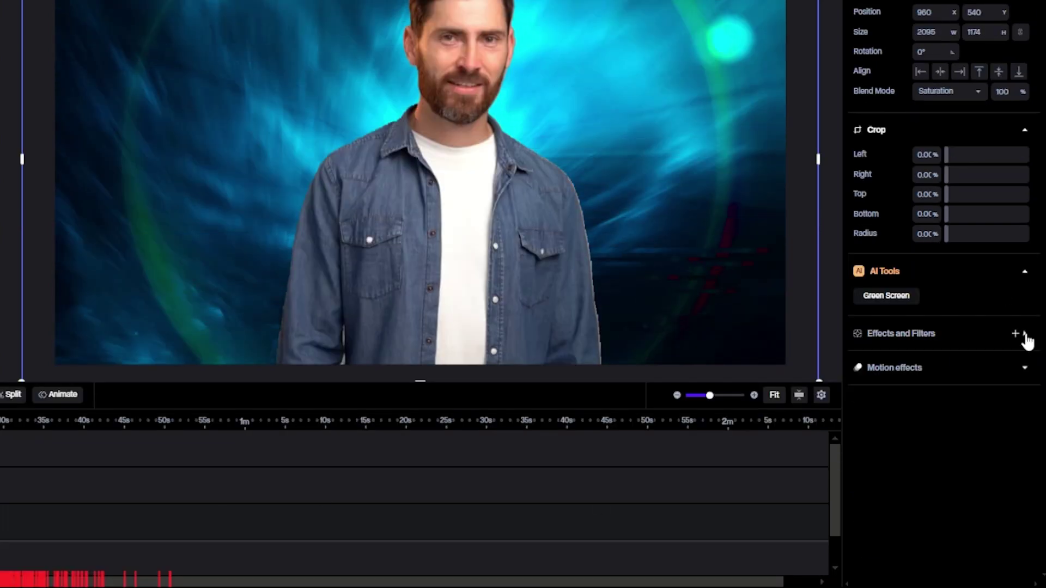
click(1023, 369)
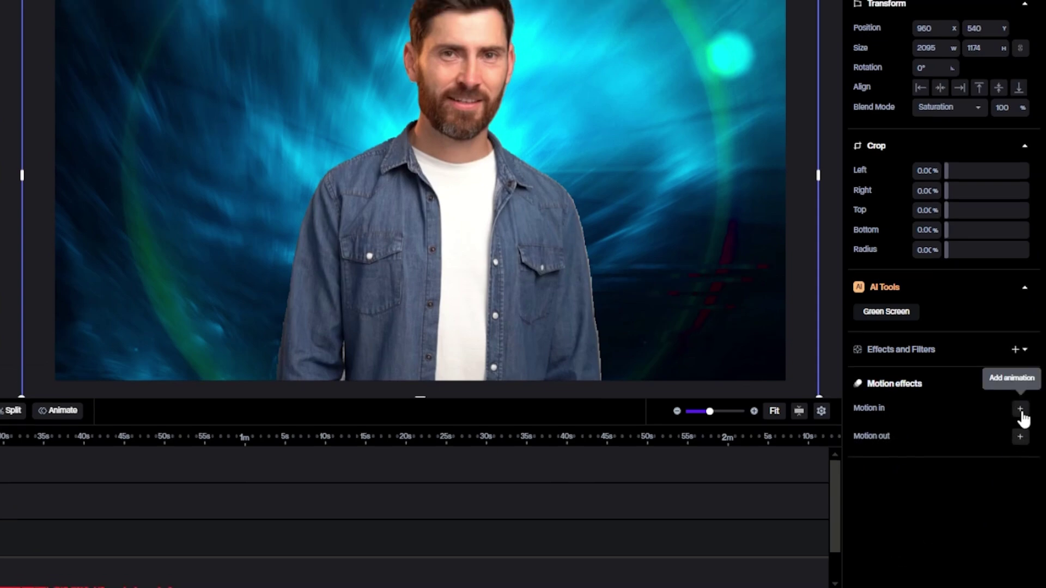
click(1020, 393)
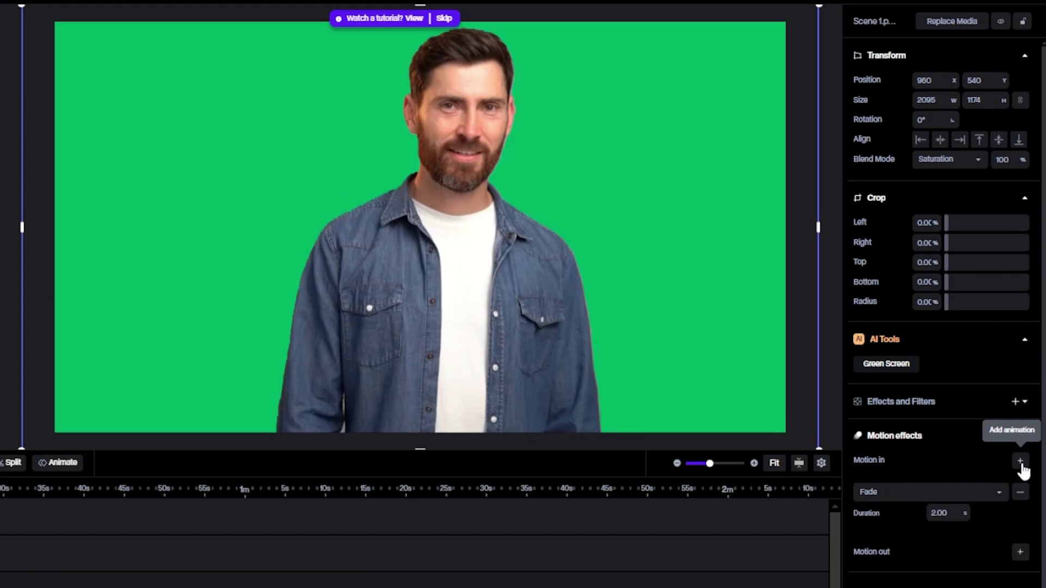
scroll(1023, 470, down, 2)
click(1020, 483)
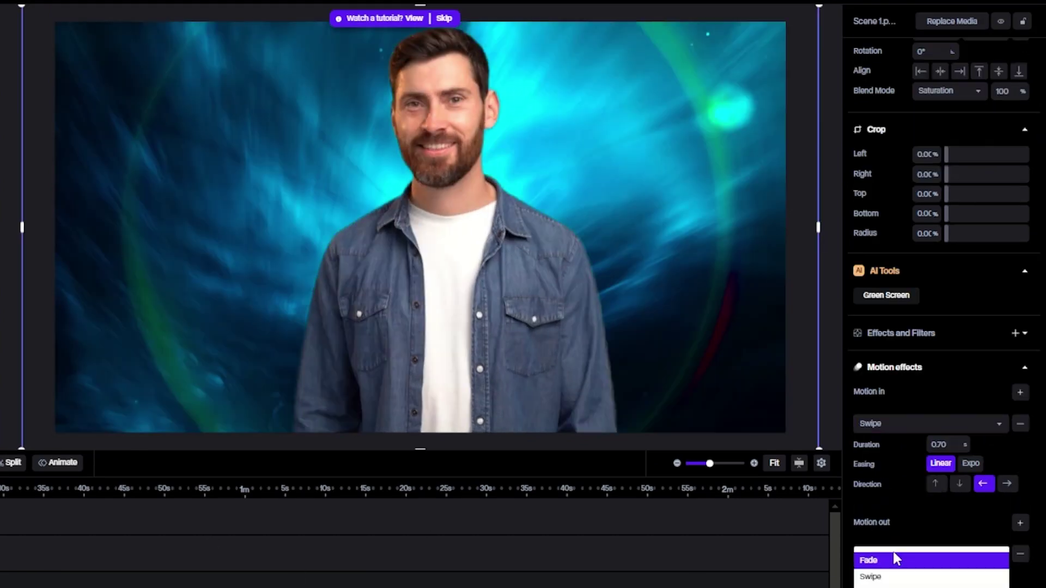
click(896, 559)
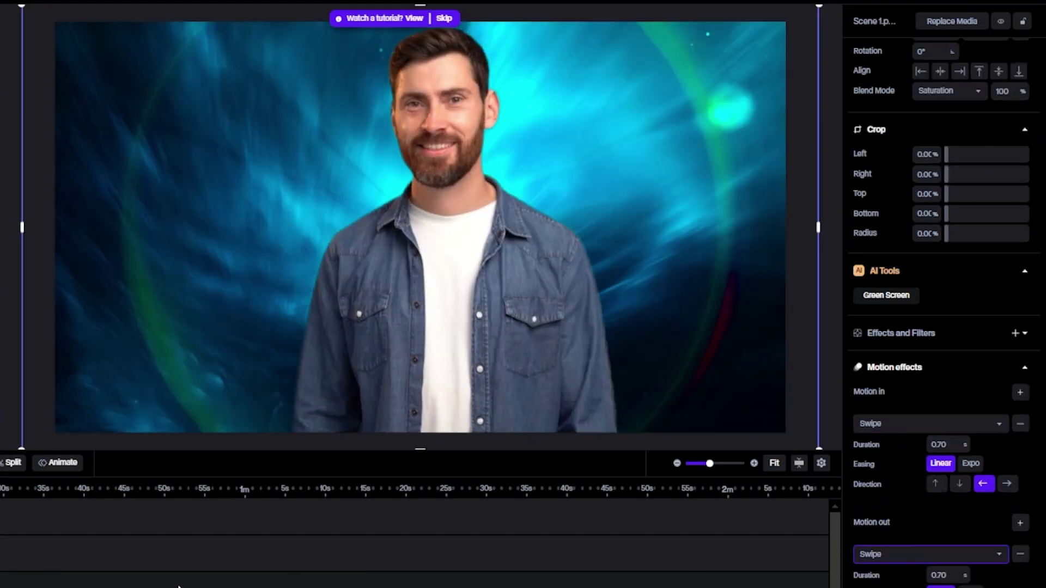
scroll(1019, 450, up, 2)
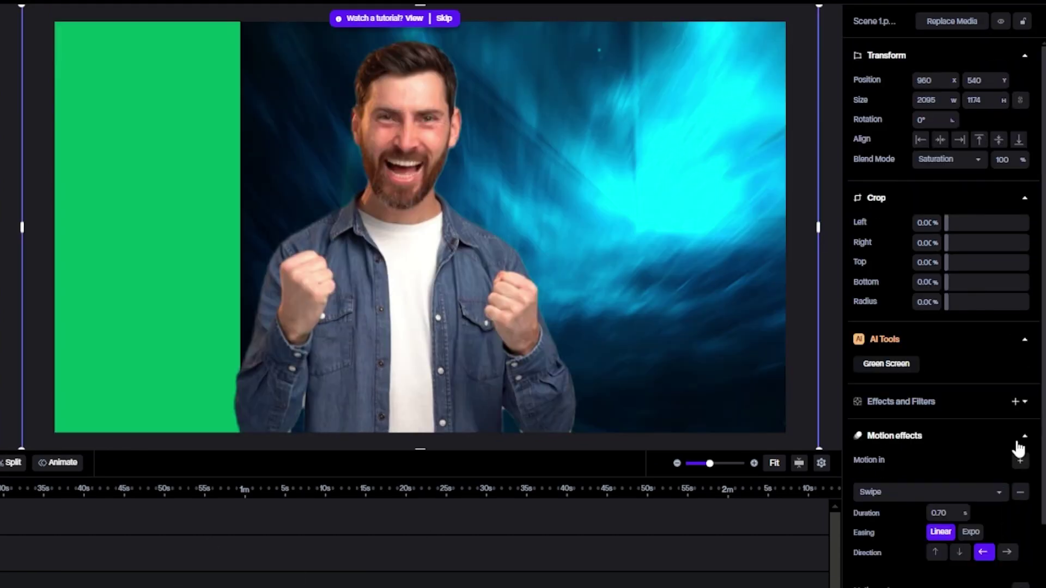
click(1022, 496)
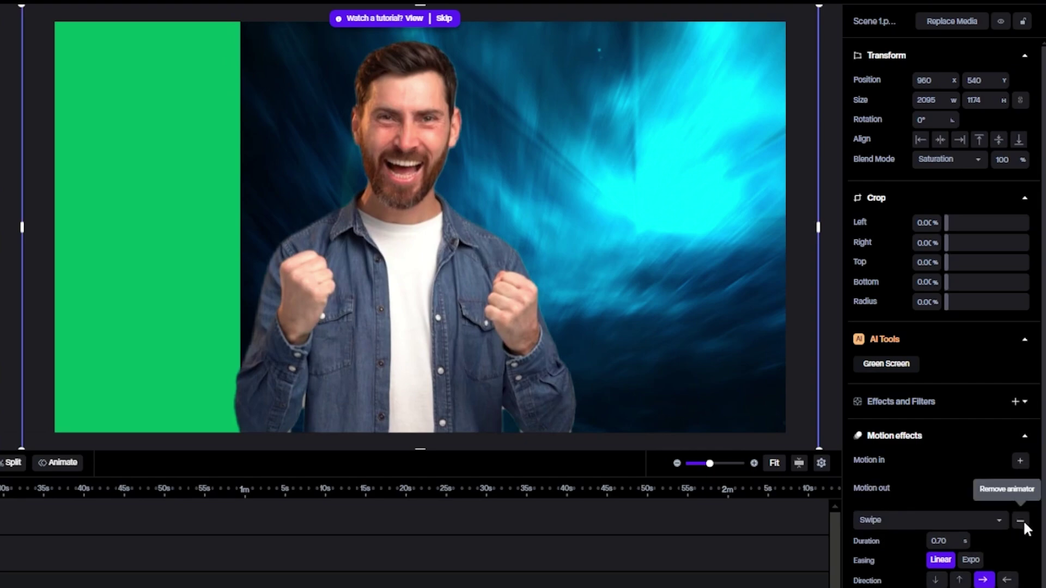
click(1021, 521)
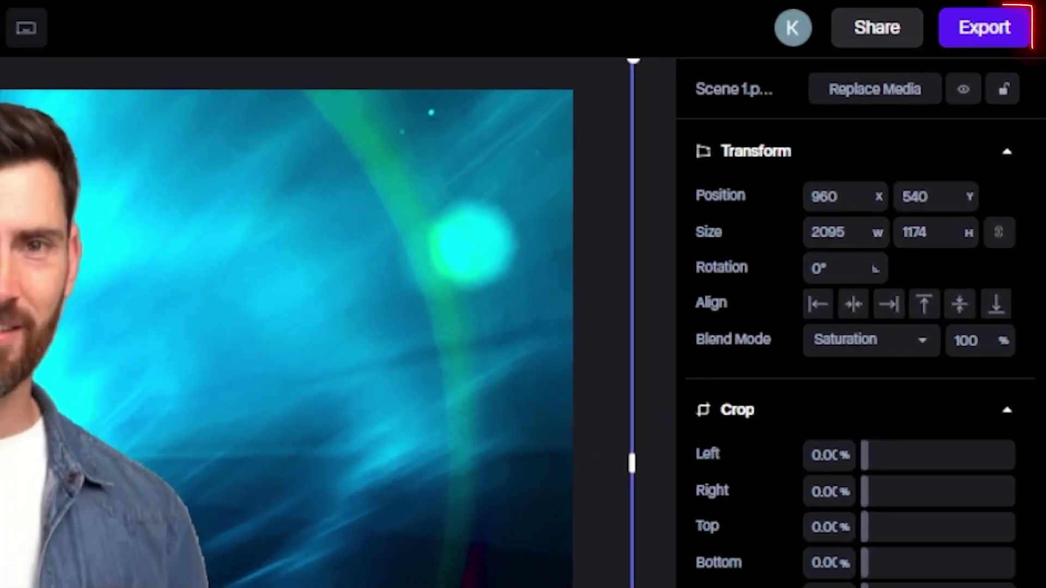
Step: Start exporting the project as a 1080p MP4 video
click(987, 41)
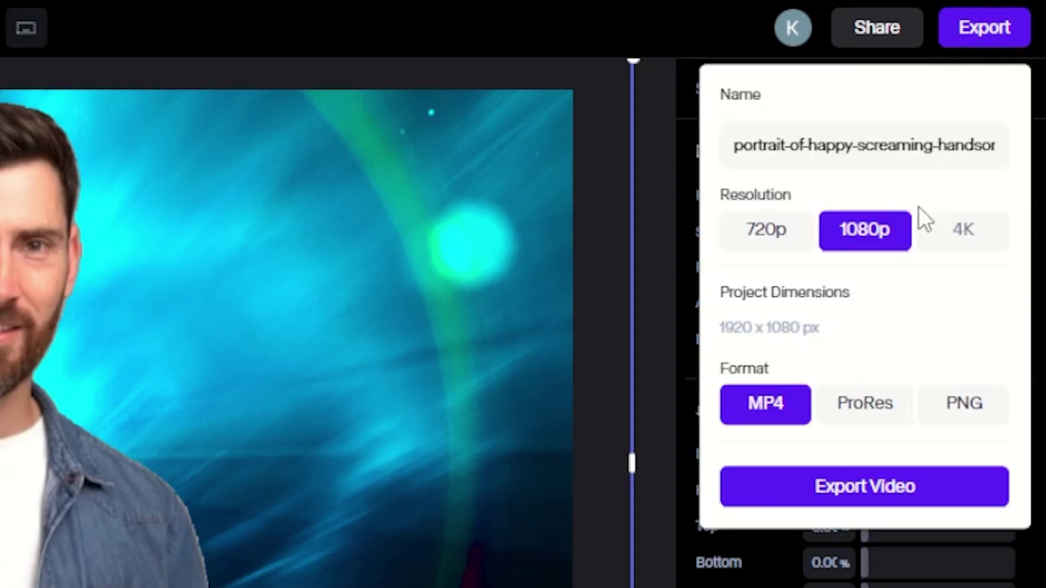
mouse_move(957, 238)
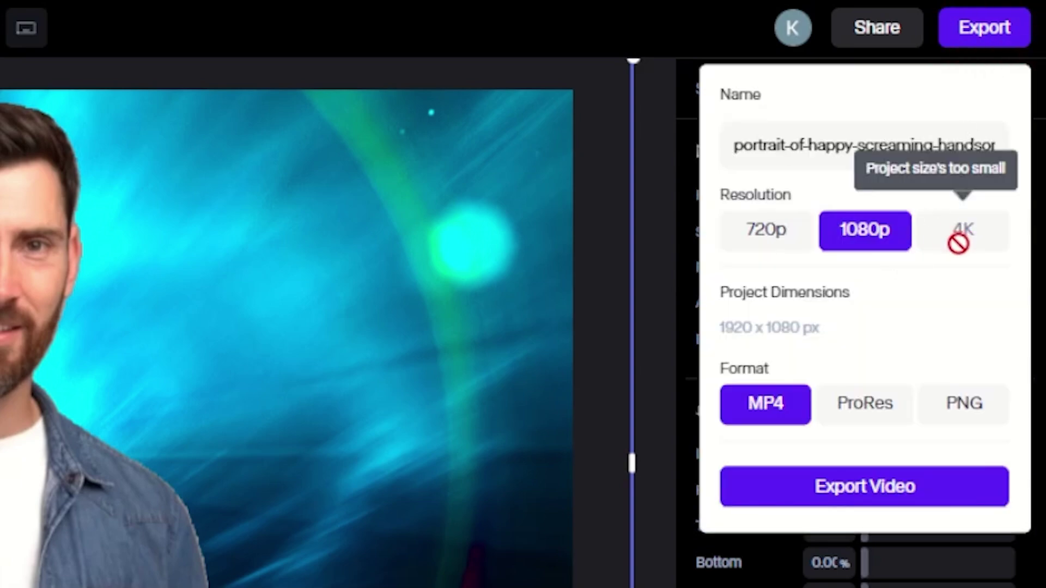
click(830, 496)
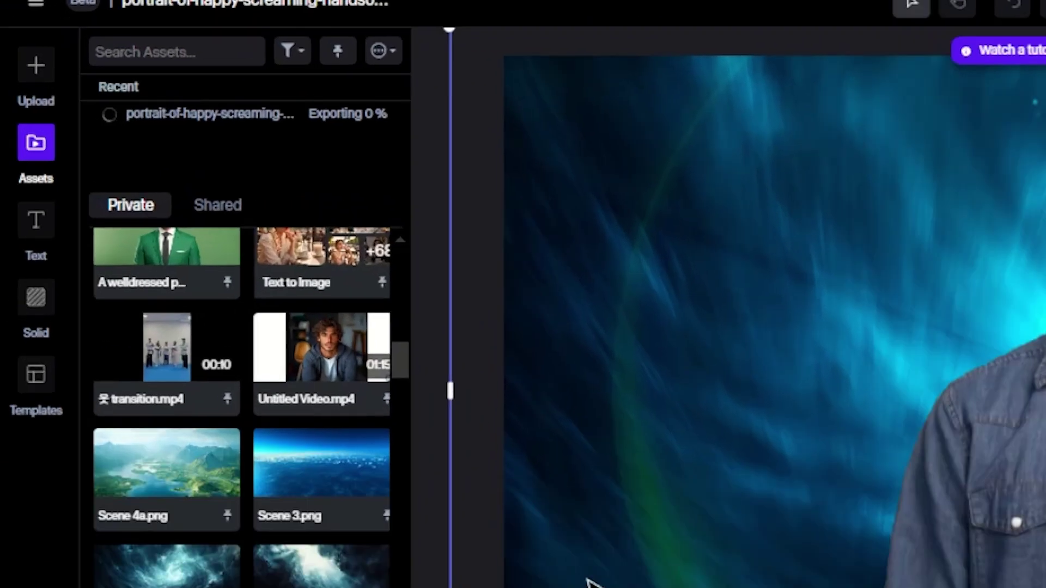